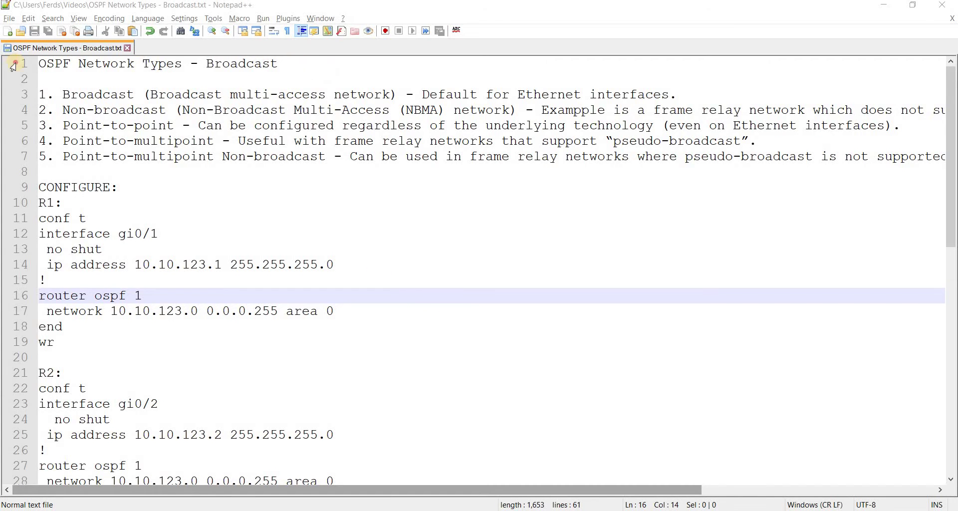
Switch to R1's terminal session in MobaXterm and list its interfaces with show ip int br.
drag(279, 64, 39, 64)
click(230, 215)
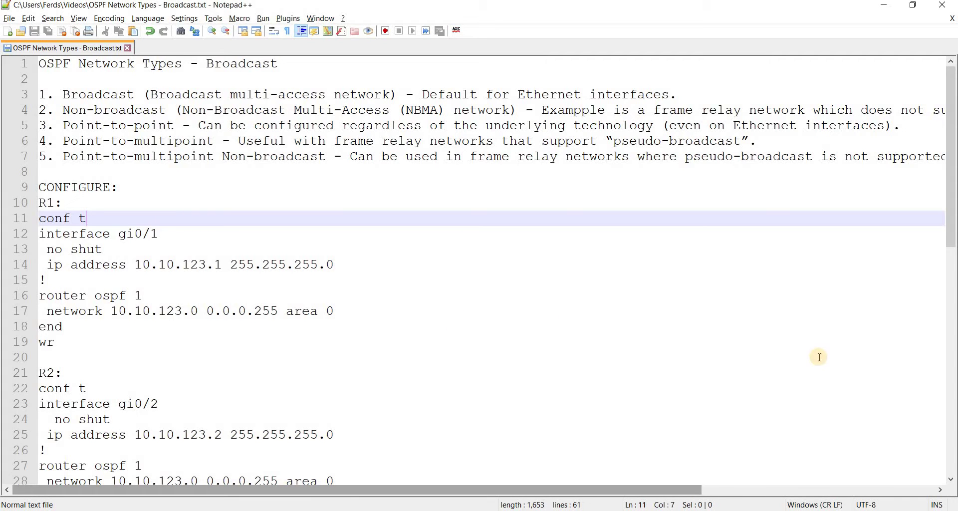
key(alt+Tab)
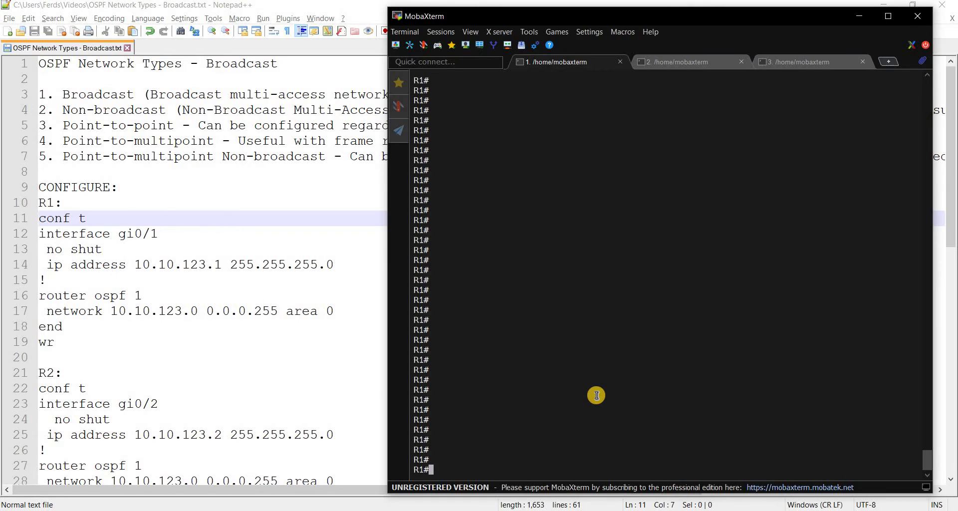
text(show ip int br)
key(Return)
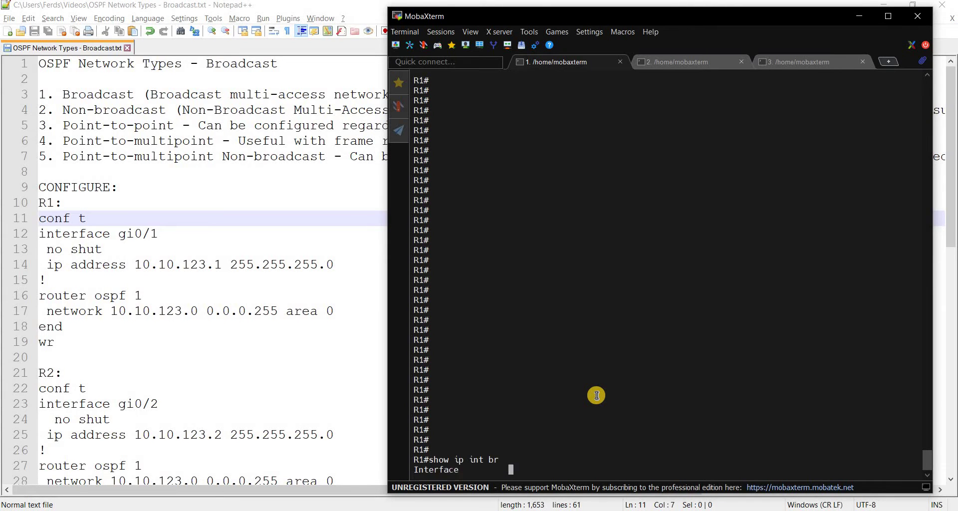
Enter global configuration mode on R1 with conf t and open interface g0/0 for configuration.
text(conf)
key(BackSpace)
key(BackSpace)
key(BackSpace)
key(BackSpace)
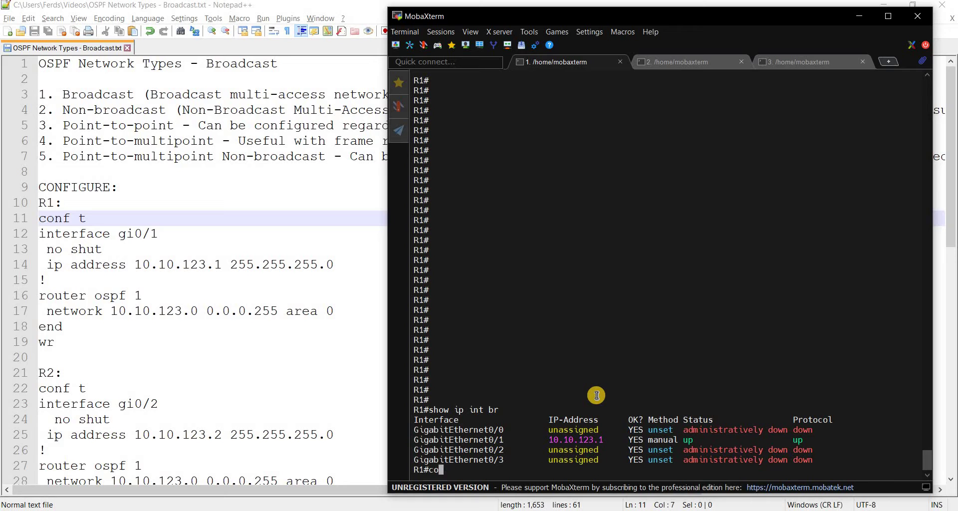
text(onf t)
key(Return)
text(int )
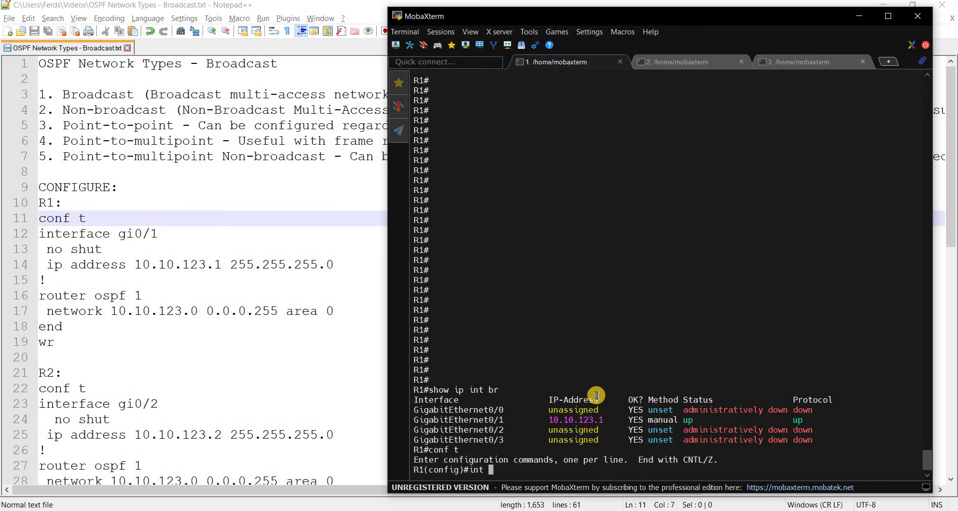
text(g0/0)
key(Return)
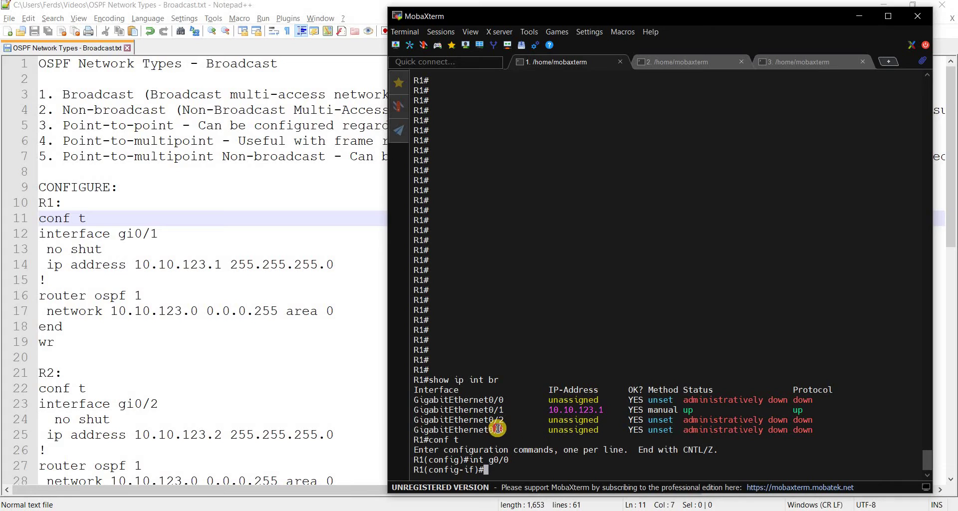
Highlight GigabitEthernet0/1 in the interface list and query the available types for the ip ospf network command.
double_click(494, 409)
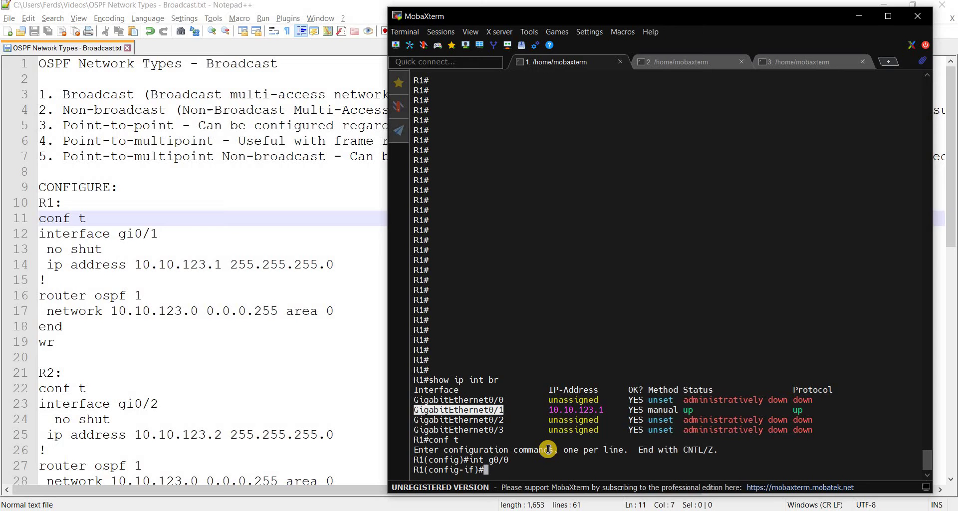
text(ip os)
key(Tab)
text(ne)
key(Tab)
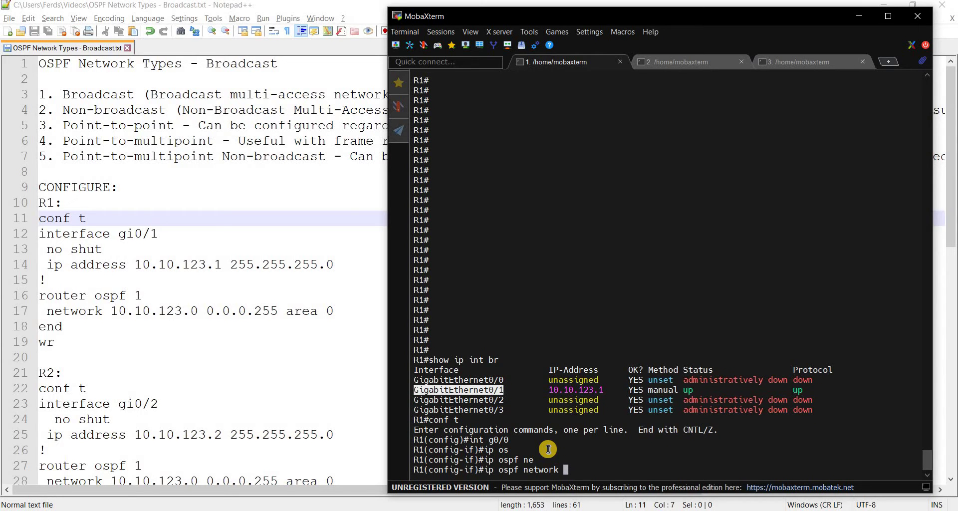
text(?)
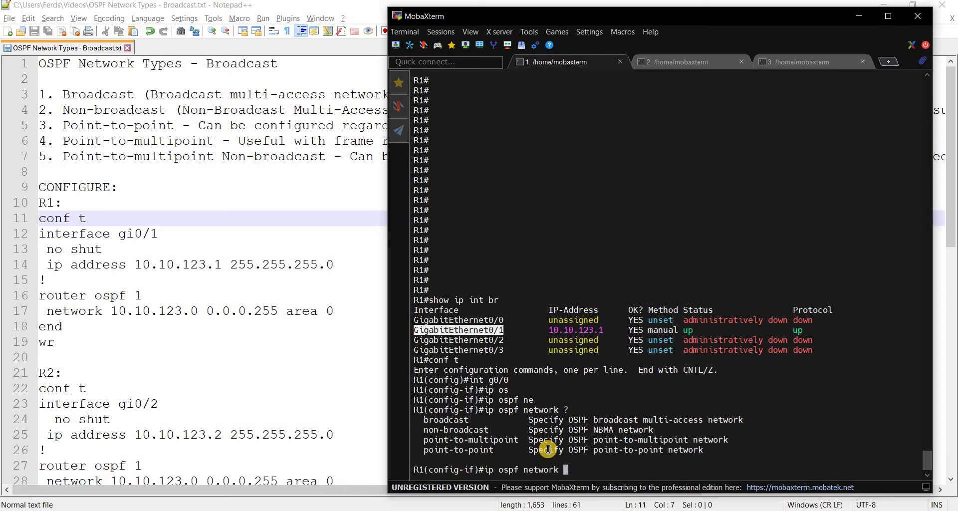
Complete the unexecuted command as ip ospf network point-to-multipoint non-broadcast.
text(po)
key(Tab)
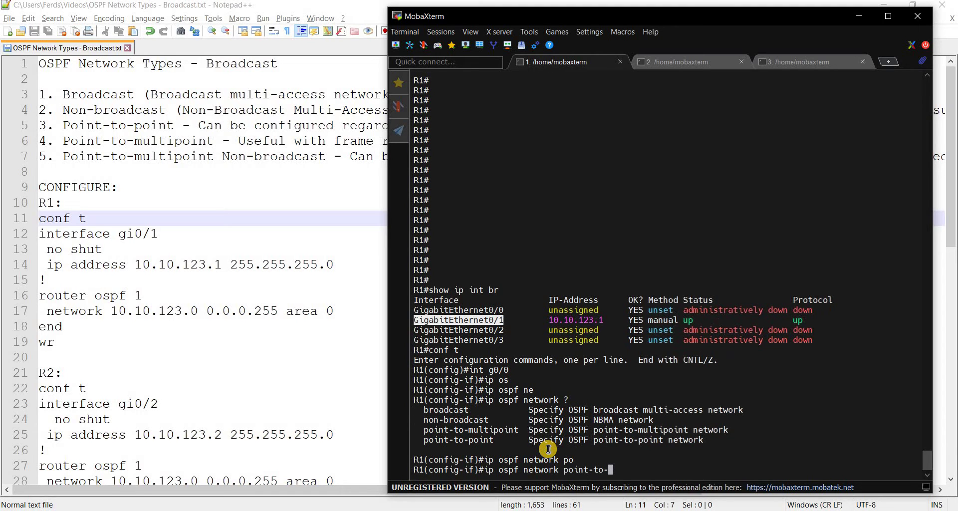
text(m)
key(Tab)
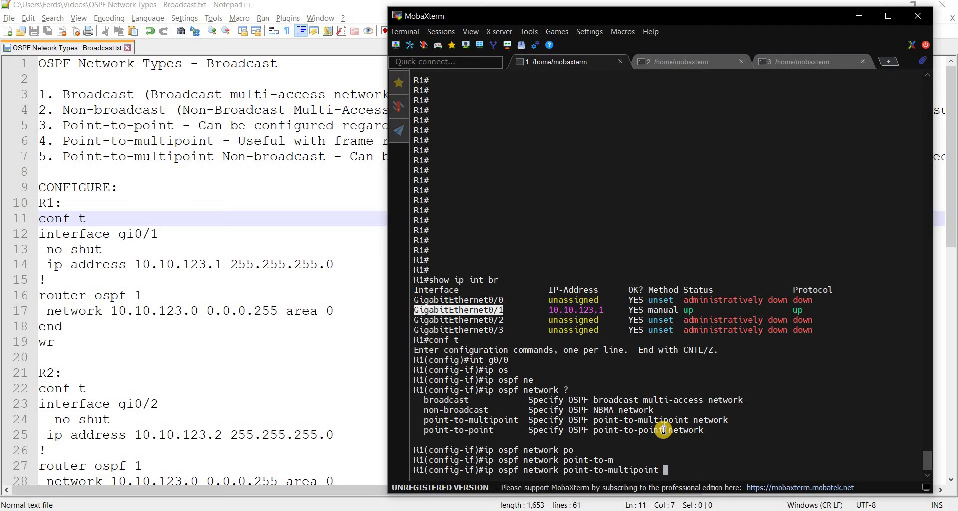
text(no)
key(Tab)
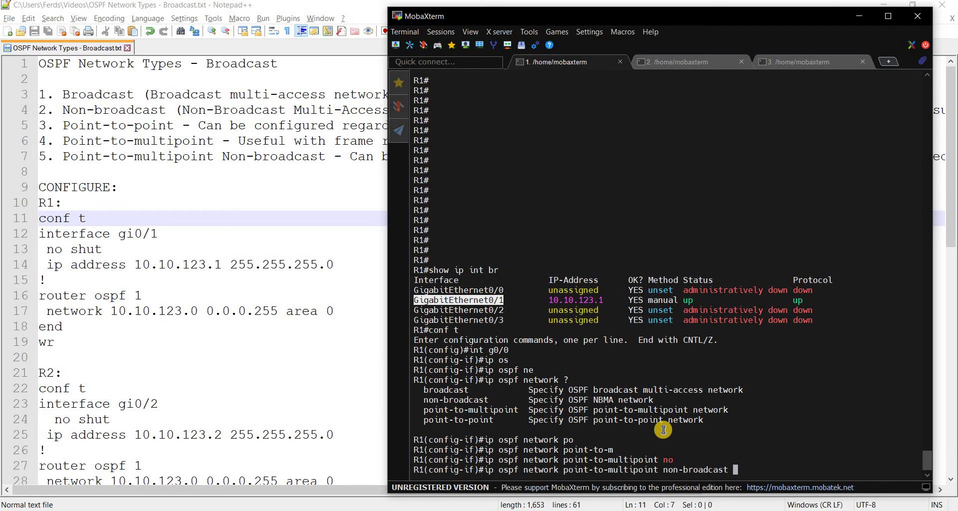
Shorten the command back to point-to-multipoint, add non-broadcast again and query the options that can follow it.
key(BackSpace)
key(BackSpace)
key(BackSpace)
key(BackSpace)
key(BackSpace)
key(BackSpace)
key(BackSpace)
key(BackSpace)
key(BackSpace)
key(BackSpace)
key(BackSpace)
key(BackSpace)
key(BackSpace)
key(BackSpace)
key(BackSpace)
key(BackSpace)
key(BackSpace)
key(BackSpace)
key(BackSpace)
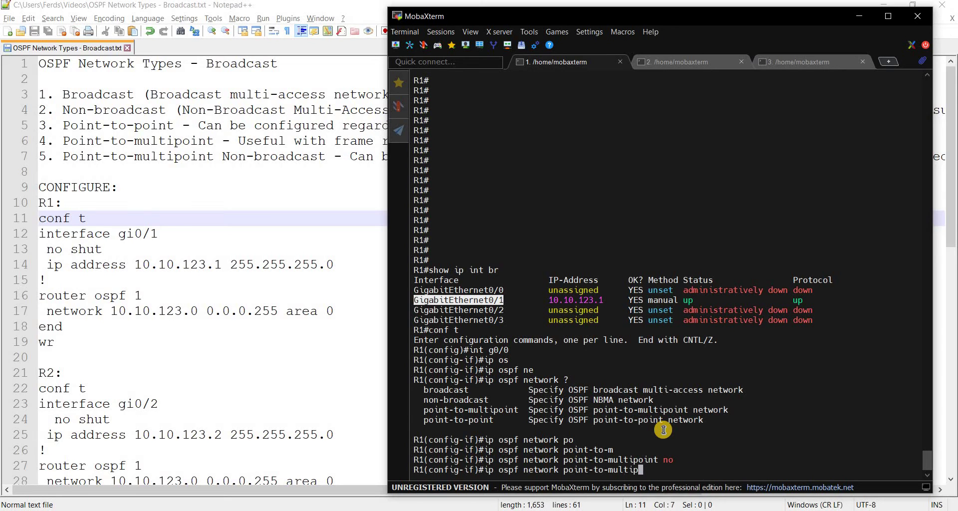
key(Tab)
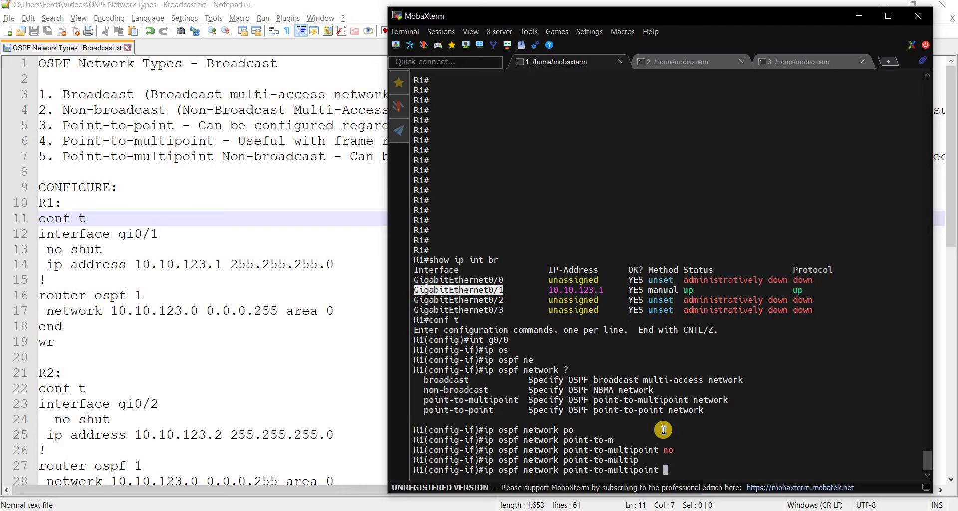
text(non)
key(Tab)
text(?)
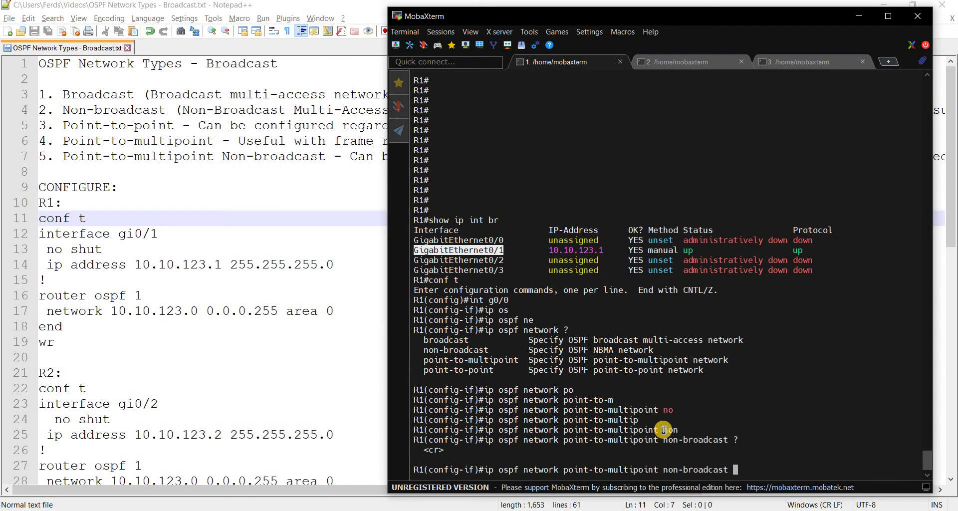
Erase the unexecuted ip ospf network command from R1's prompt and clear the highlighted text.
key(BackSpace)
key(BackSpace)
key(BackSpace)
key(BackSpace)
key(BackSpace)
key(BackSpace)
key(BackSpace)
key(BackSpace)
key(BackSpace)
key(BackSpace)
key(BackSpace)
key(BackSpace)
key(BackSpace)
key(BackSpace)
key(BackSpace)
key(BackSpace)
key(BackSpace)
key(BackSpace)
key(BackSpace)
key(BackSpace)
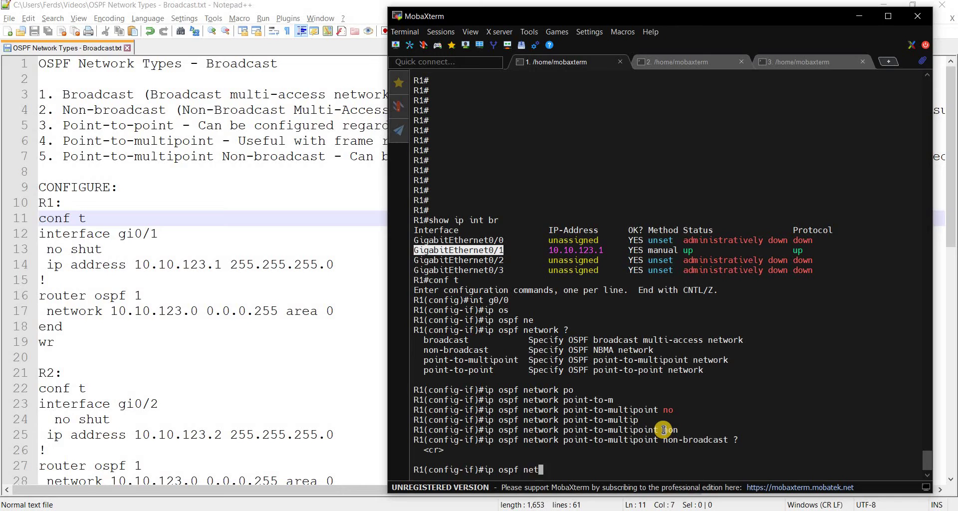
key(BackSpace)
key(BackSpace)
key(BackSpace)
key(BackSpace)
key(BackSpace)
key(BackSpace)
key(BackSpace)
key(BackSpace)
key(BackSpace)
key(BackSpace)
key(BackSpace)
click(673, 367)
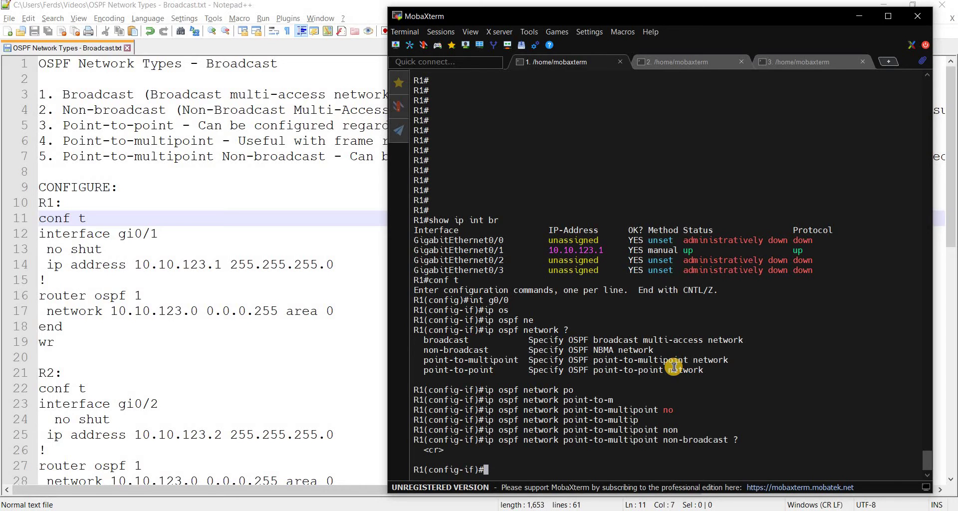
Check the Point-to-multipoint Non-broadcast line in the Notepad++ notes, and end configuration mode back in R1's MobaXterm session.
click(262, 156)
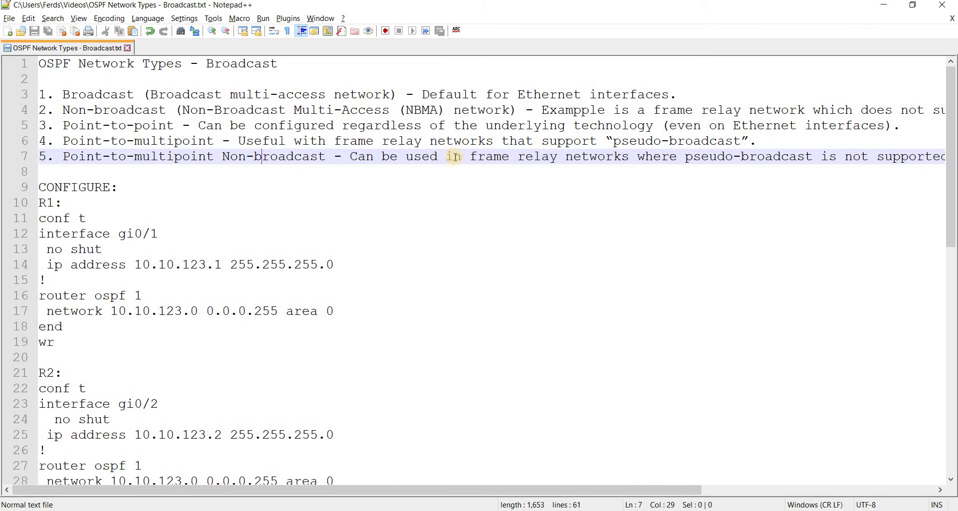
key(alt+Tab)
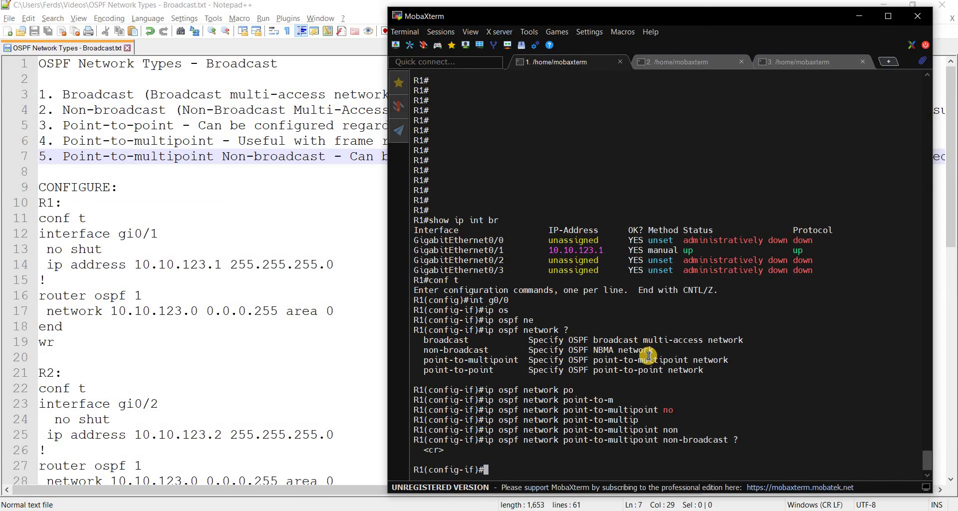
text(end)
key(Return)
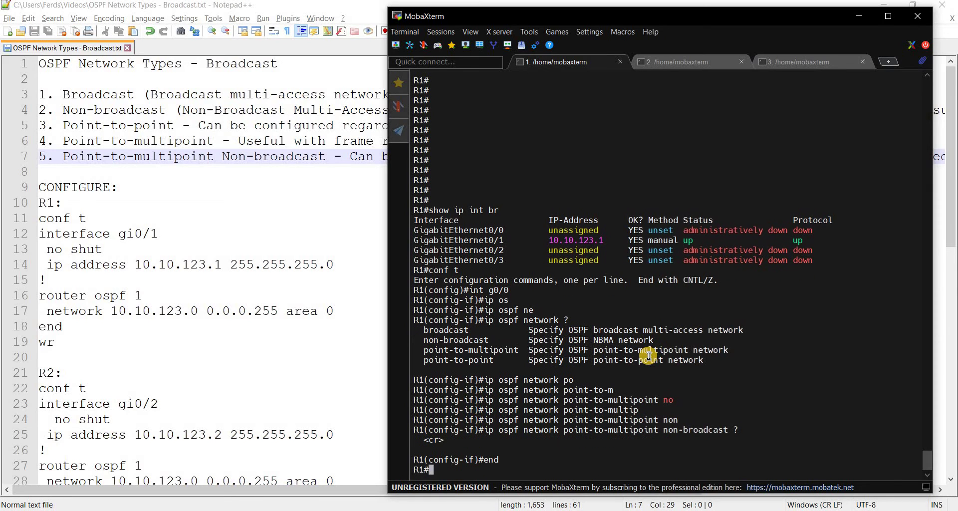
Display the OSPF interface details on R1 with show ip ospf interface.
text(show ip os)
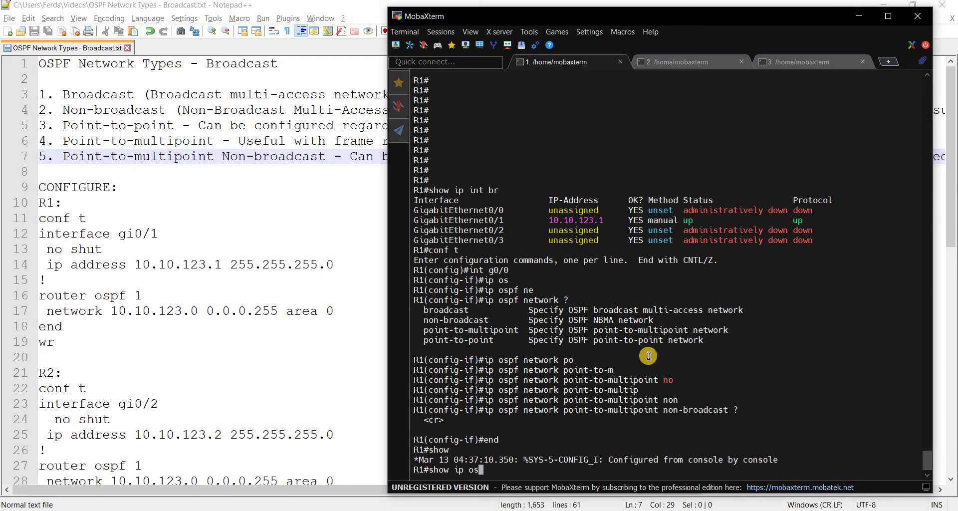
key(Tab)
text(inte)
key(Tab)
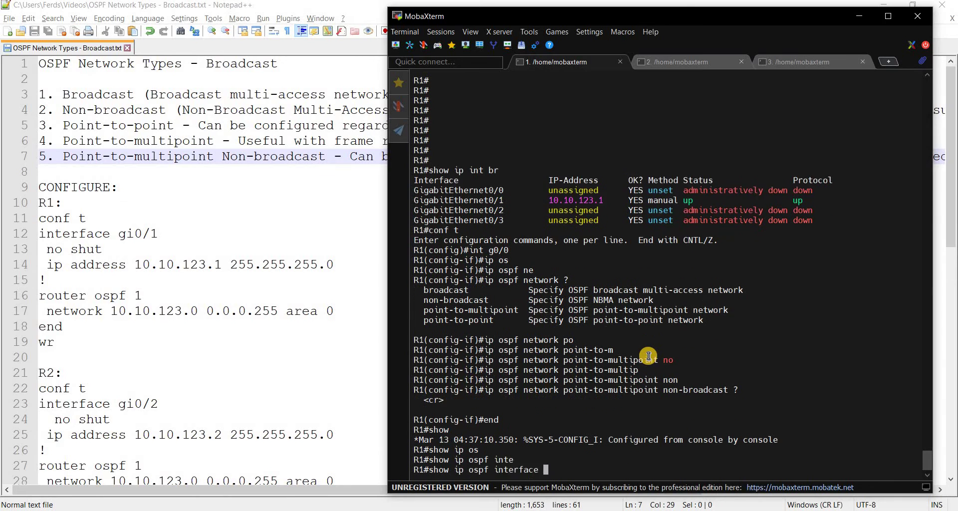
key(Return)
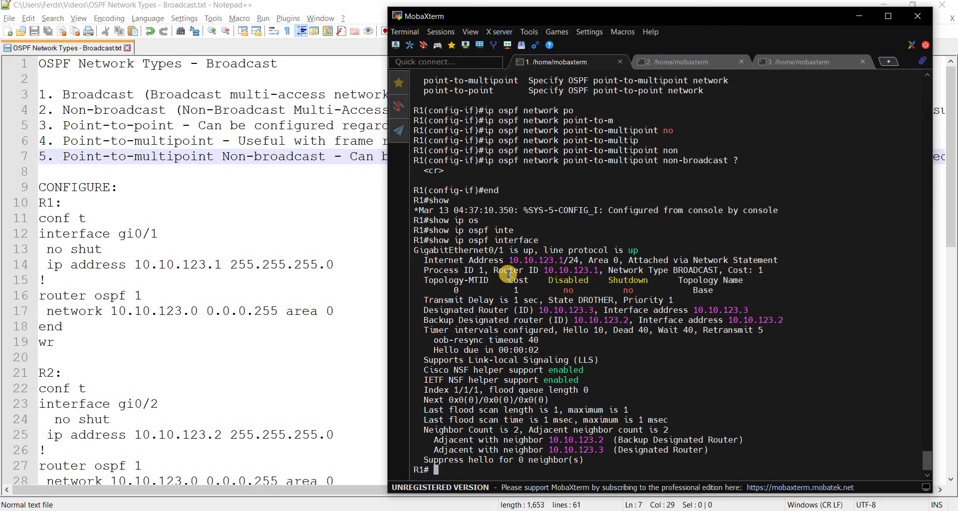
Review the earlier g0/0 configuration lines and highlight GigabitEthernet0/1's network type in the OSPF interface output.
scroll(555, 292, up, 4)
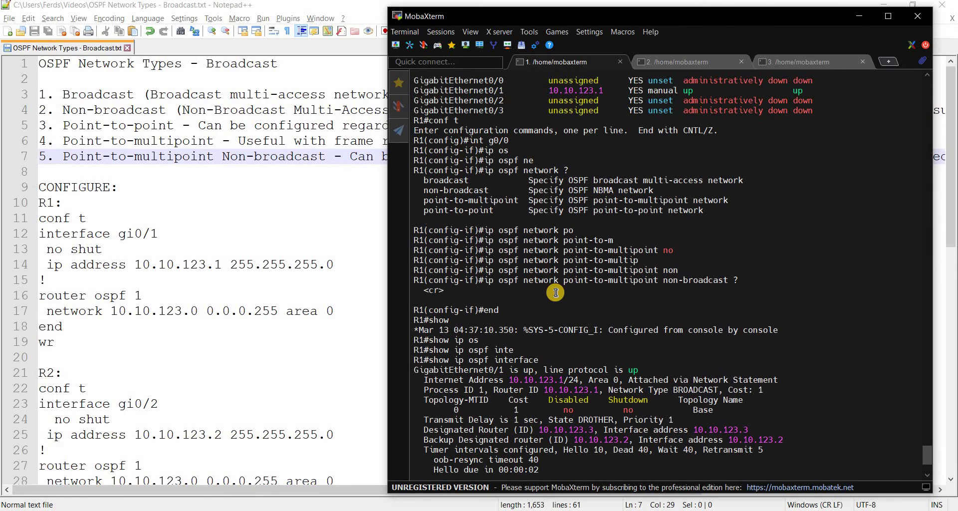
scroll(509, 180, up, 2)
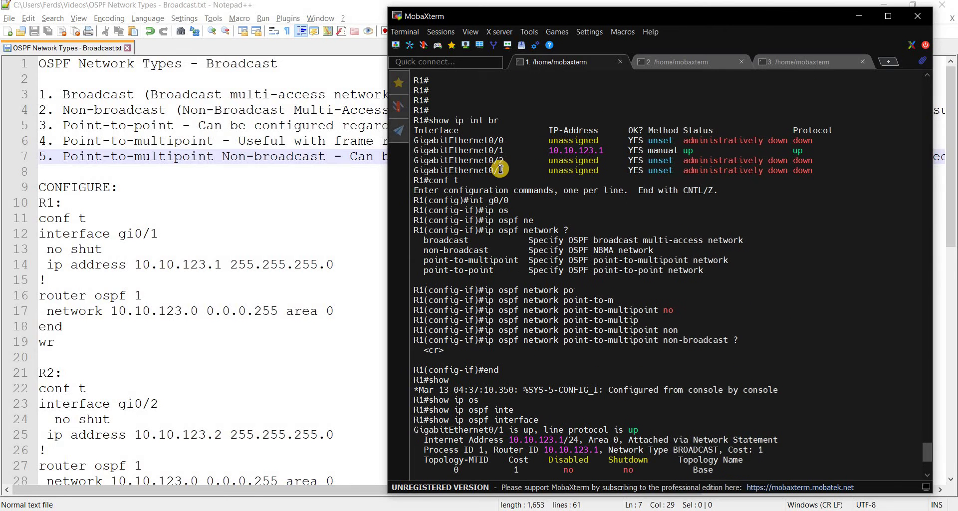
drag(468, 200, 507, 212)
click(509, 199)
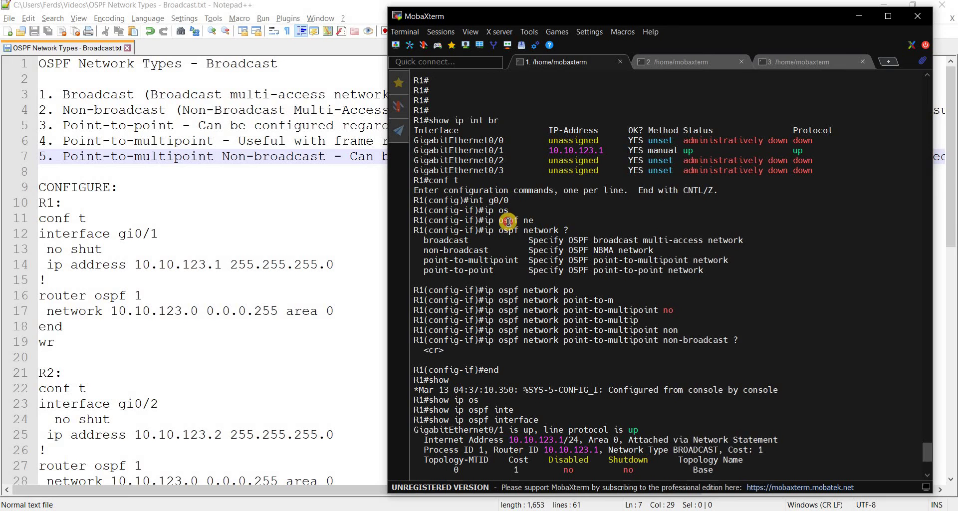
scroll(556, 263, down, 6)
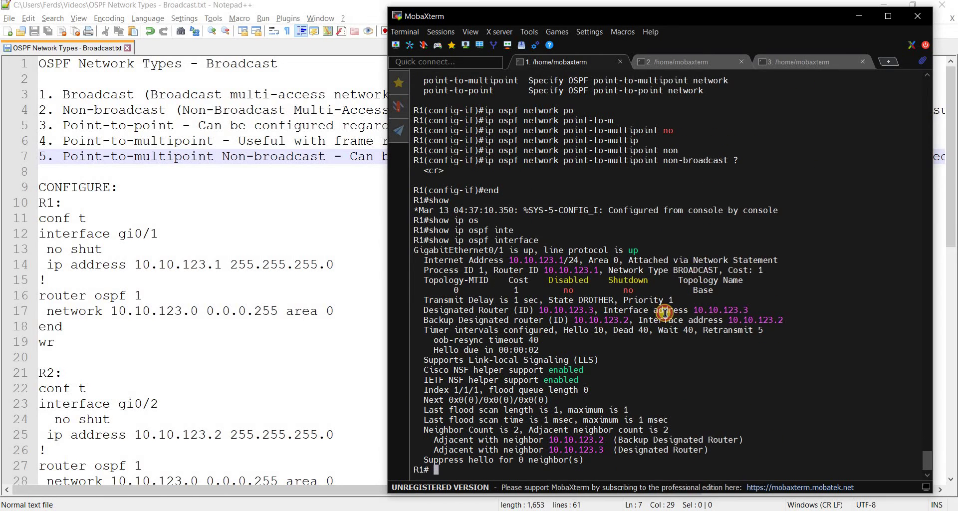
double_click(696, 269)
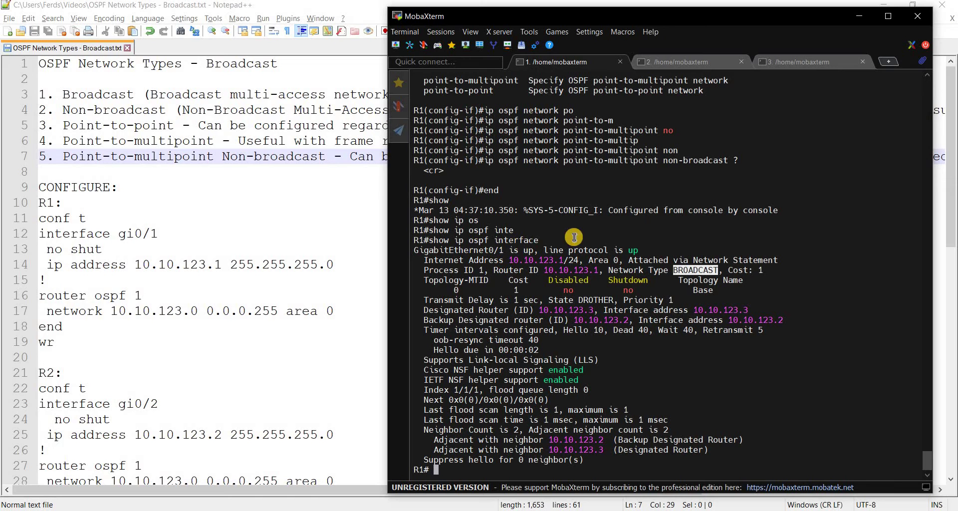
Show the running configuration of interface g0/0 on R1 and highlight the network type in the OSPF output above it.
drag(607, 22, 561, 27)
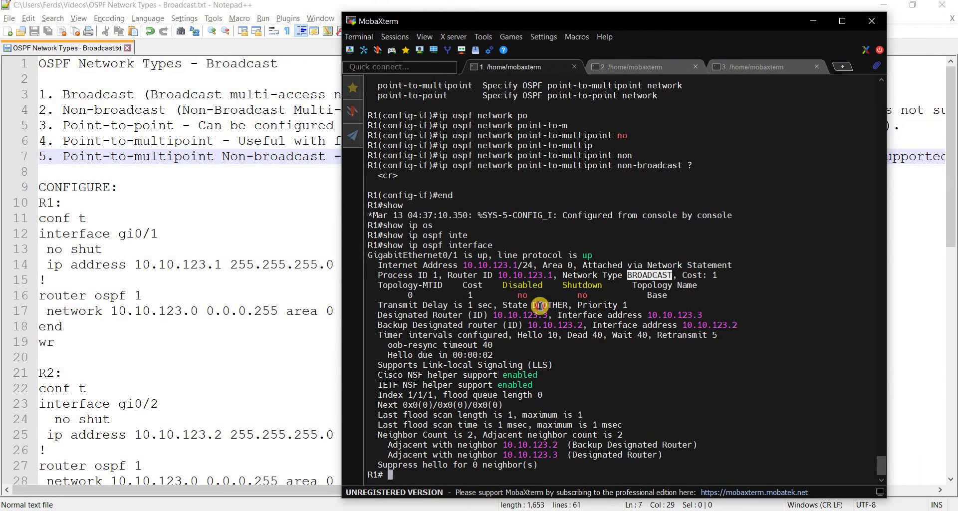
click(447, 308)
text(s)
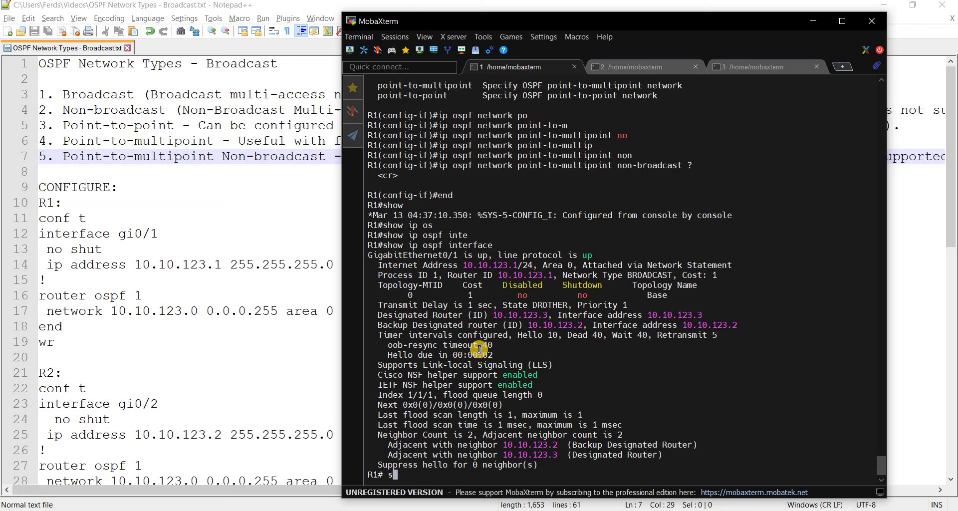
text(how run int g0/0)
key(Return)
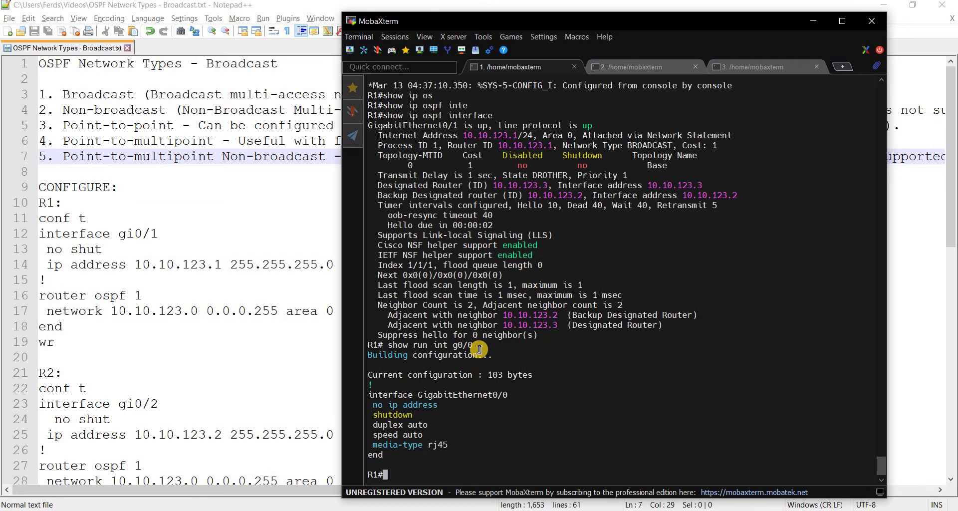
drag(424, 425, 429, 442)
click(644, 188)
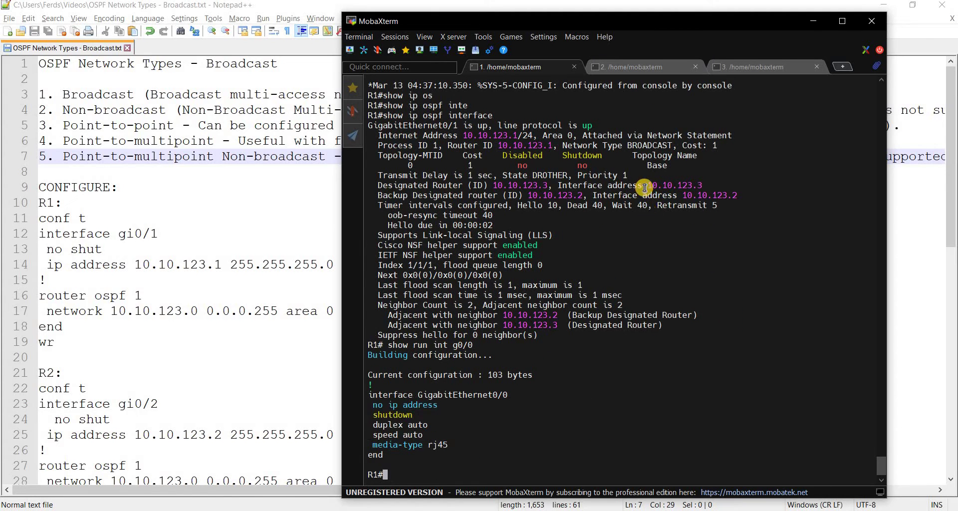
double_click(643, 145)
Switch to GNS3 and select all the elements of the Area 0 topology.
click(230, 156)
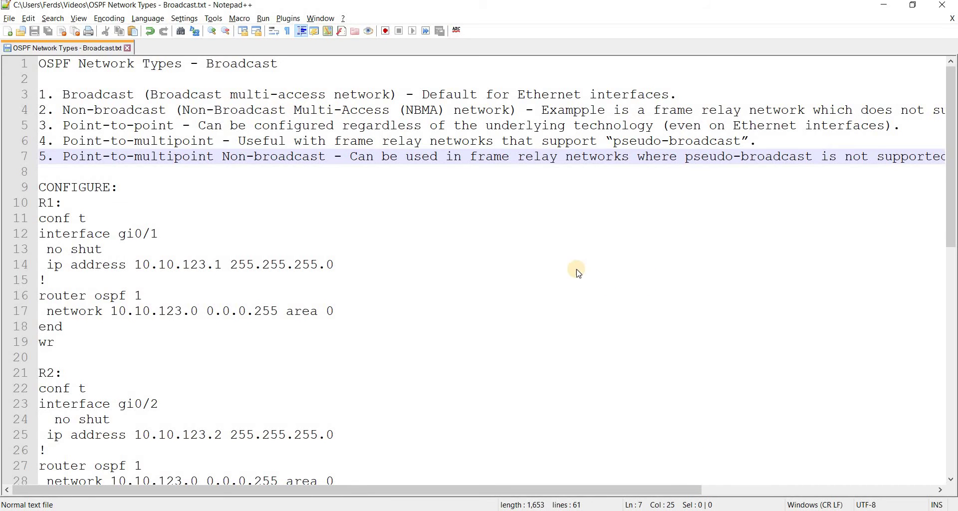
key(alt+Tab)
key(alt+Tab)
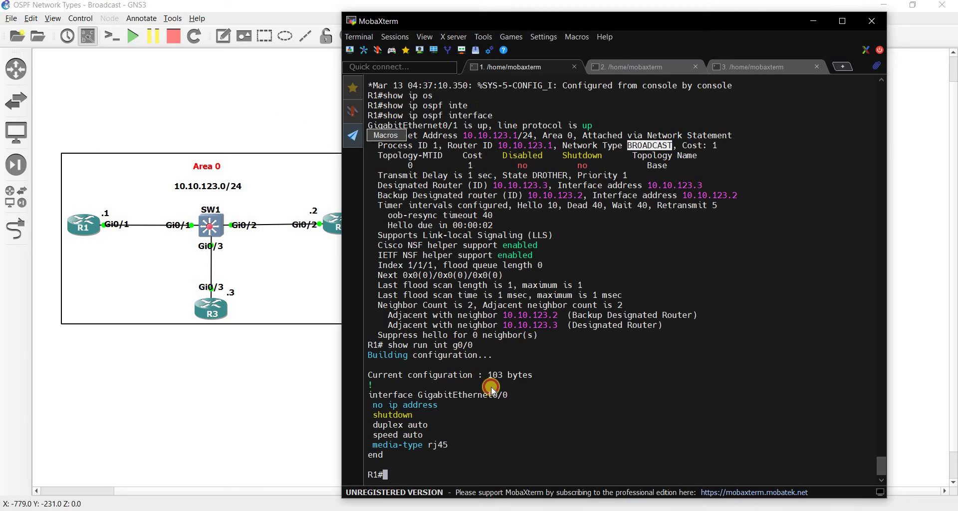
key(alt+Tab)
drag(483, 374, 138, 183)
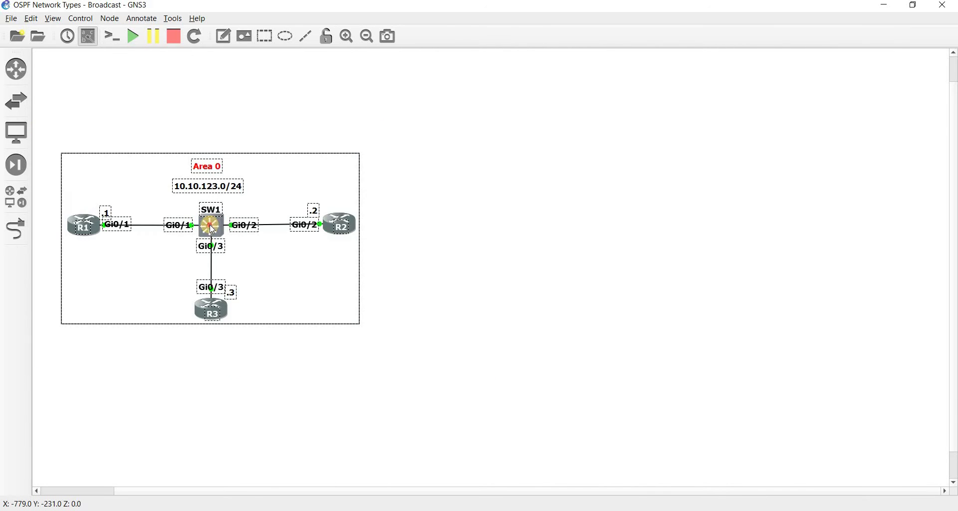
Move the selected Area 0 topology to the middle of the GNS3 canvas and deselect it.
drag(210, 225, 535, 212)
click(588, 360)
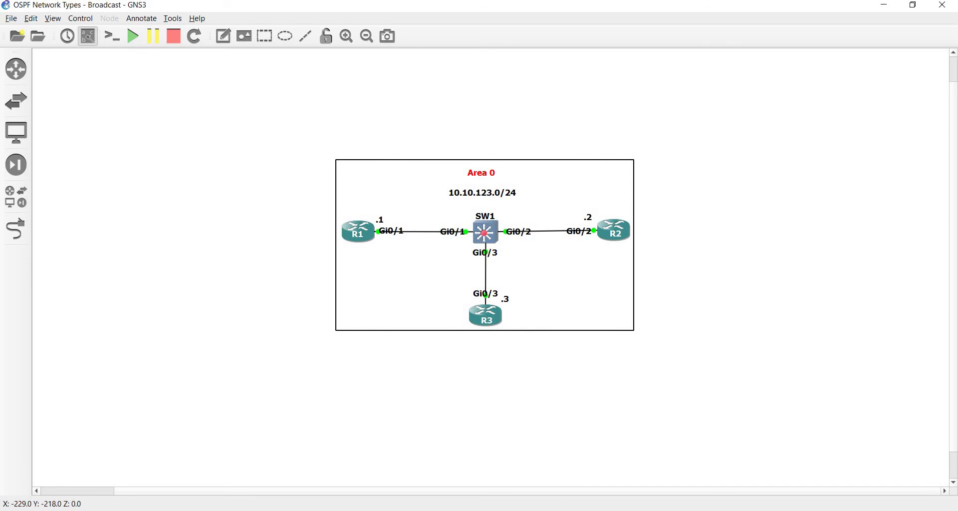
Compare the OSPF network type notes in Notepad++ with the Area 0 topology in GNS3, ending in the notes.
key(alt+Tab)
click(452, 227)
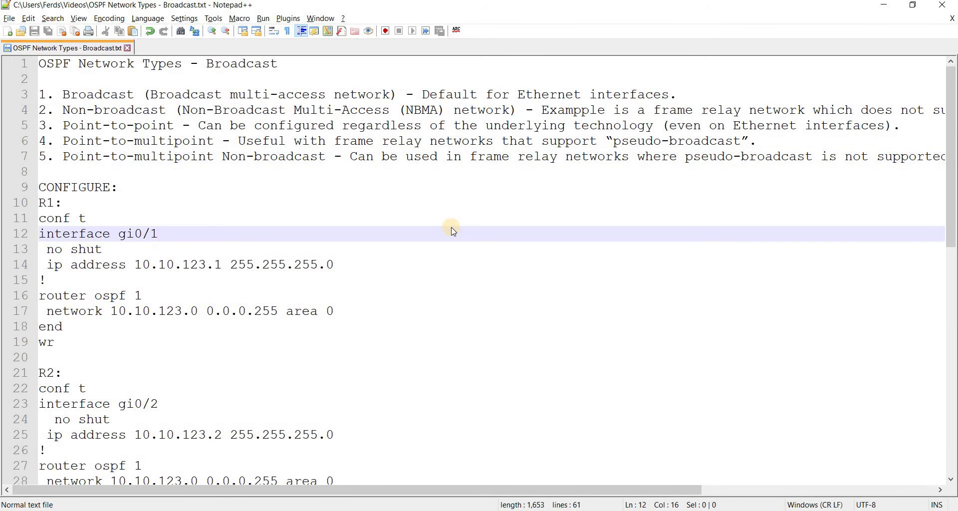
key(alt+Tab)
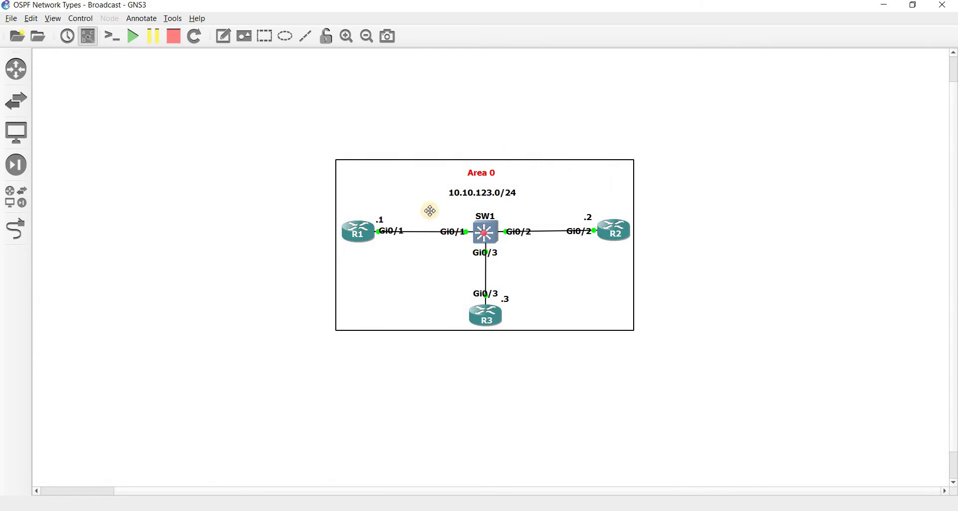
key(alt+Tab)
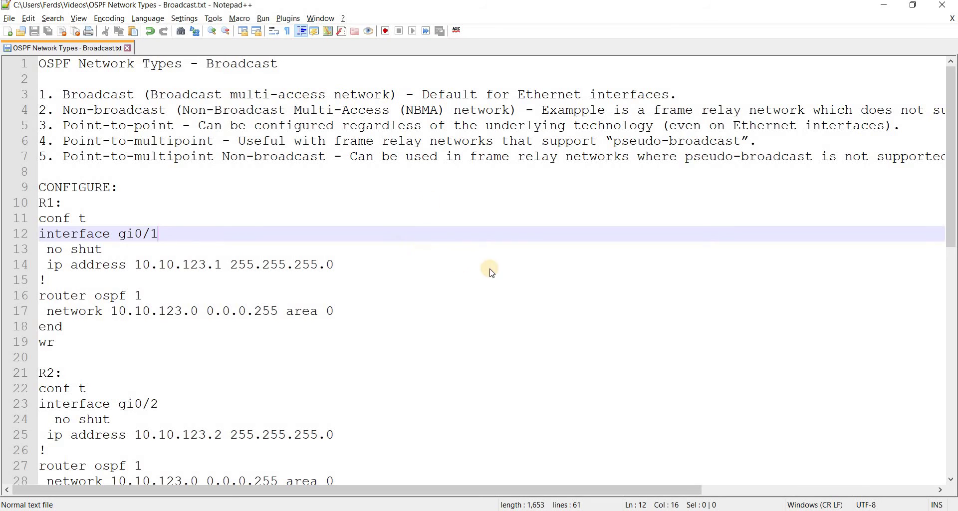
key(alt+Tab)
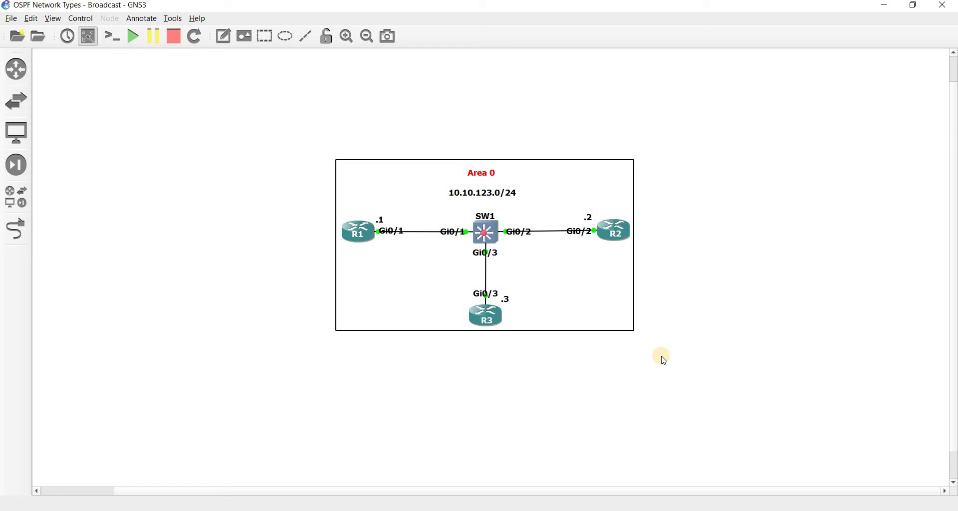
key(alt+Tab)
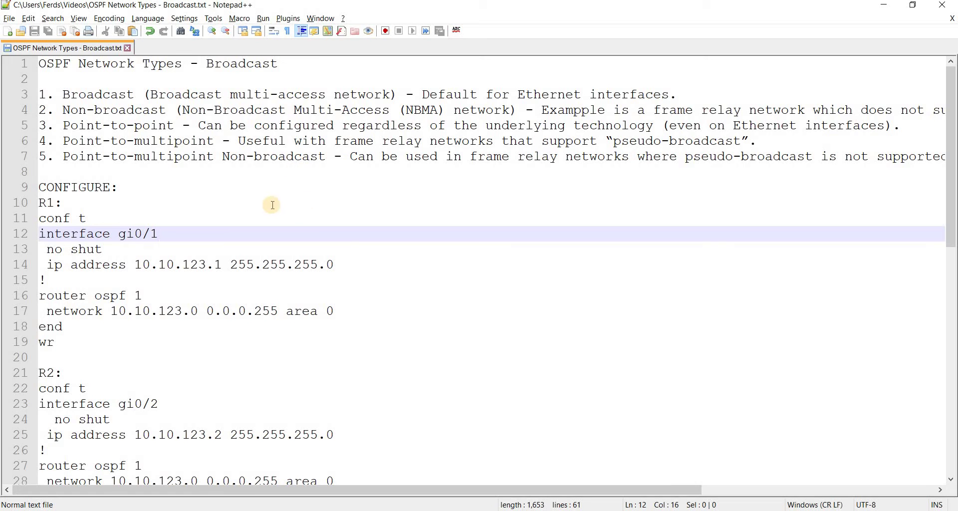
Highlight the list of OSPF network types in the notes and shrink the text so the fifth entry fits on screen.
drag(64, 94, 73, 94)
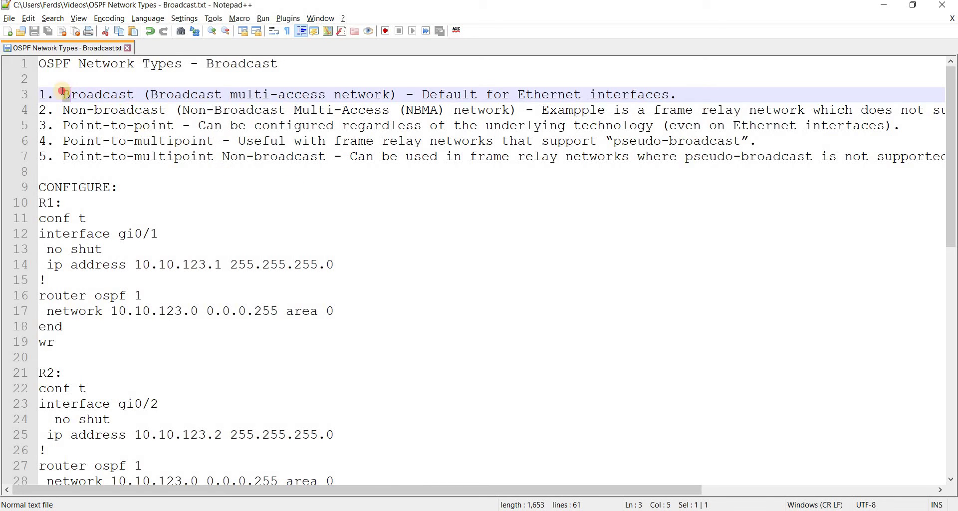
shift+click(187, 164)
click(149, 158)
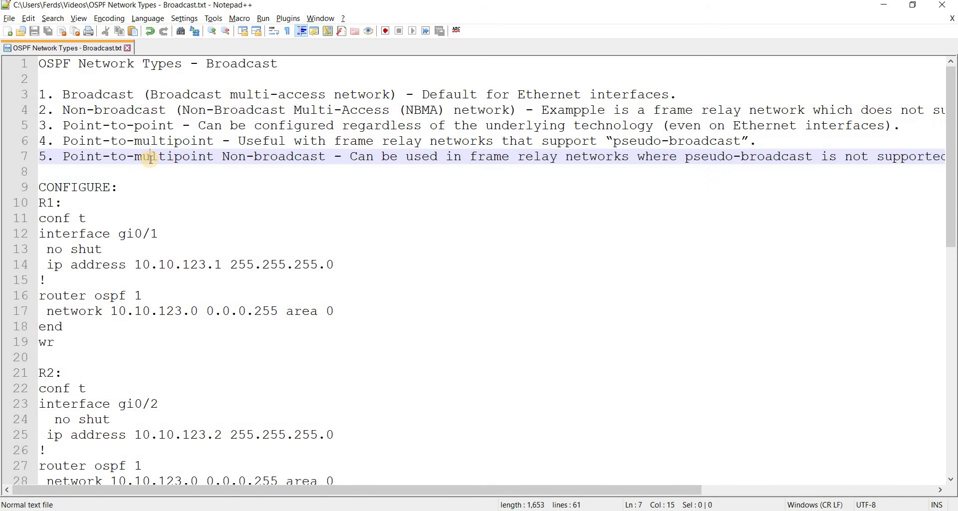
key(ctrl+minus)
key(ctrl+plus)
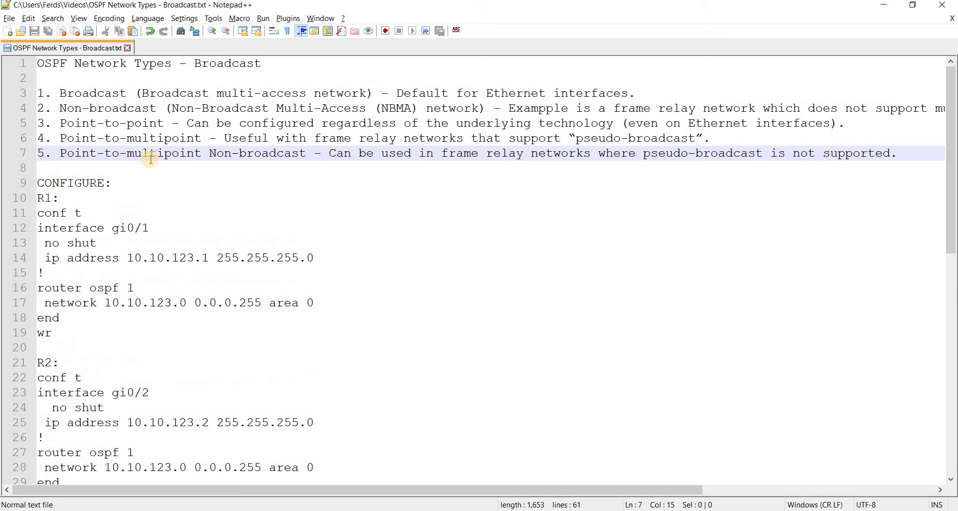
Return to the Broadcast entry and look through the router configuration, verification and reference sections of the notes.
click(59, 91)
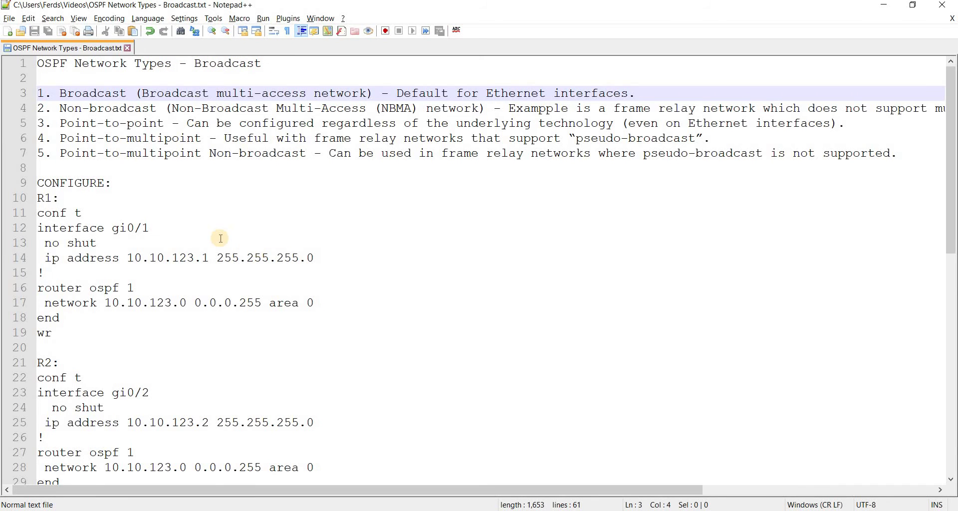
scroll(220, 238, down, 9)
scroll(220, 238, up, 9)
scroll(531, 342, down, 9)
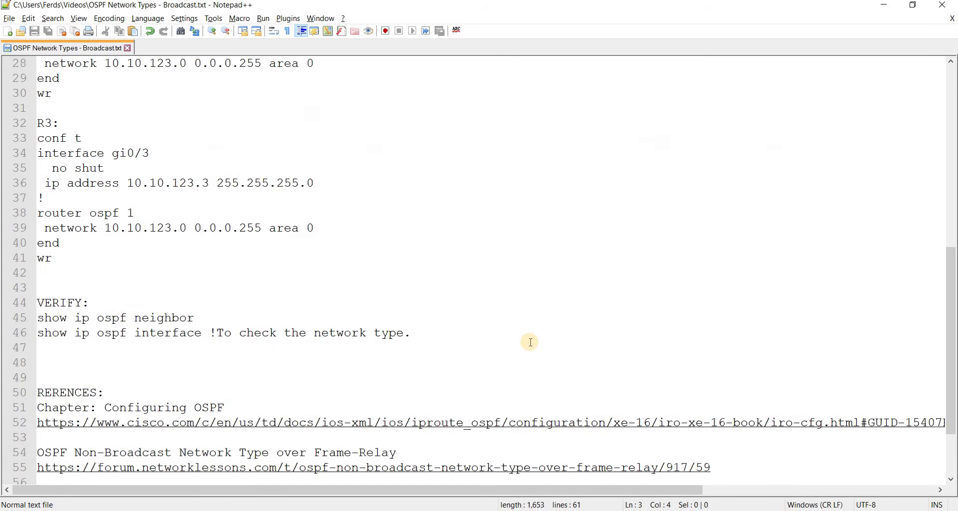
scroll(530, 342, up, 9)
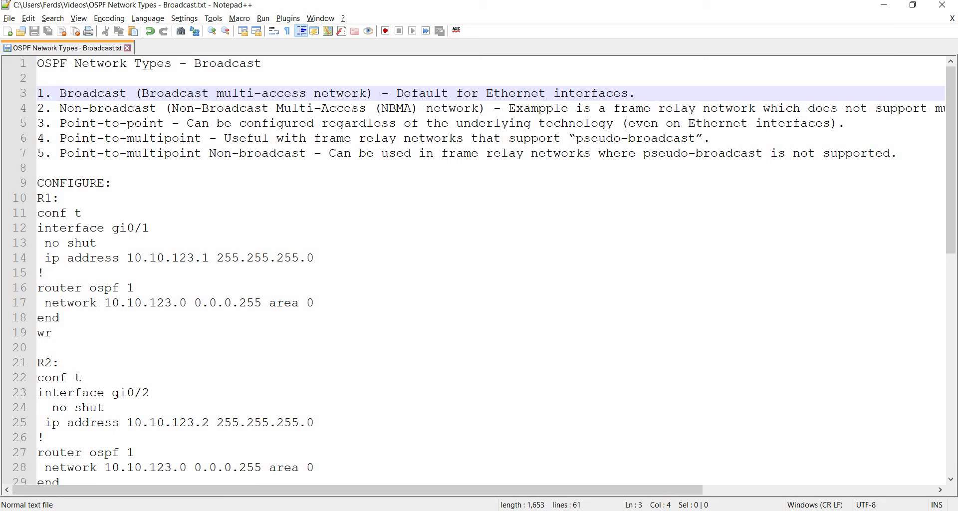
Switch to MobaXterm and push the old output up on R1's console with a run of blank prompt lines.
key(alt+Tab)
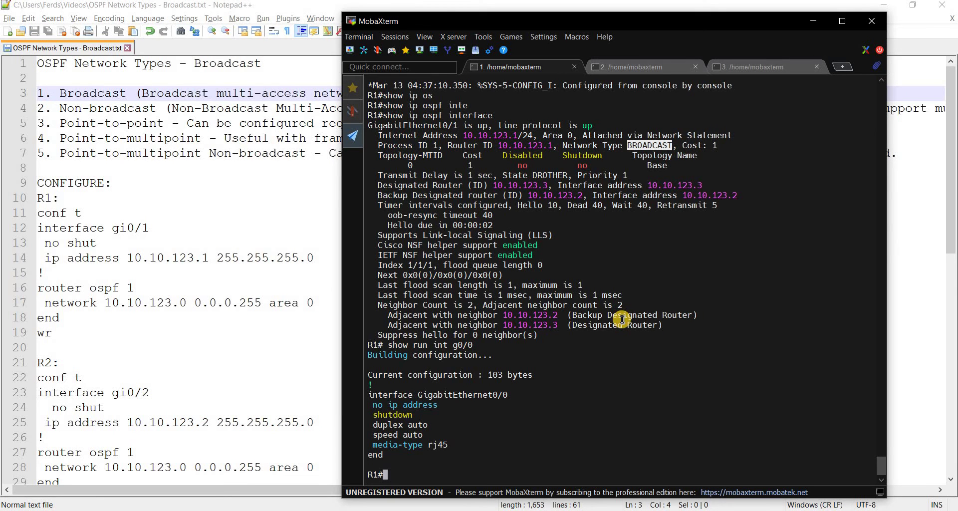
key(Return)
key(Return)
key(Return)
key(Return)
key(Return)
key(Return)
key(Return)
key(Return)
key(Return)
key(Return)
key(Return)
key(Return)
key(Return)
key(Return)
key(Return)
key(Return)
key(Return)
key(Return)
key(Return)
key(Return)
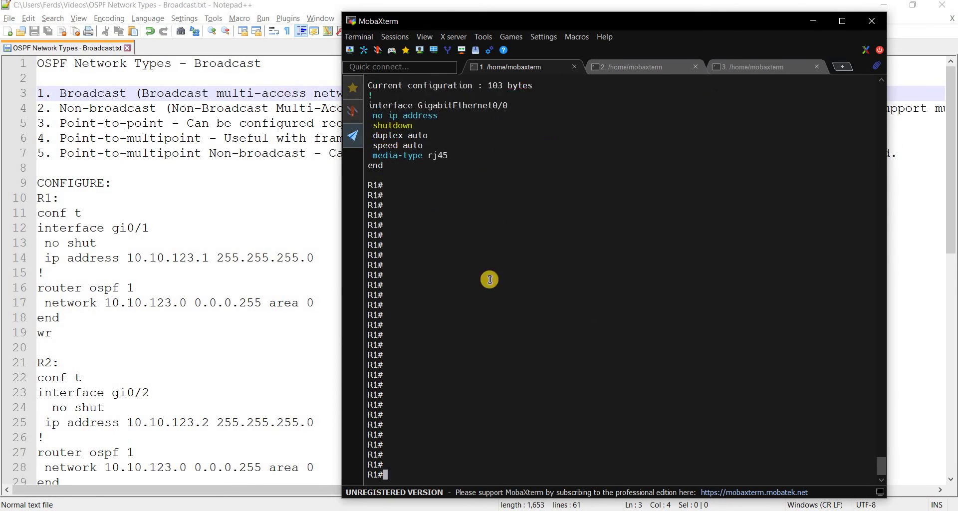
Copy show ip ospf neighbor from the verification notes and run it on R1.
click(248, 289)
scroll(234, 304, down, 9)
drag(194, 317, 28, 315)
key(ctrl+c)
key(alt+Tab)
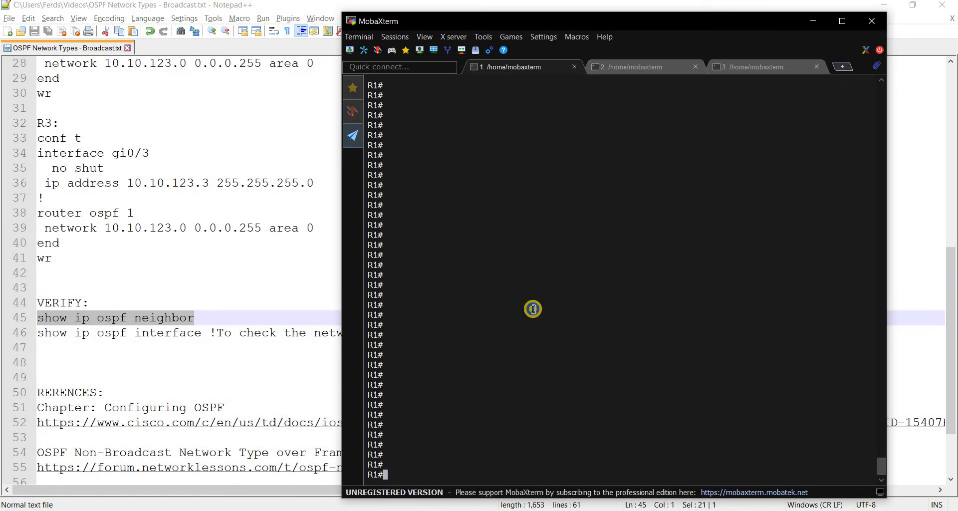
right_click(531, 308)
key(Return)
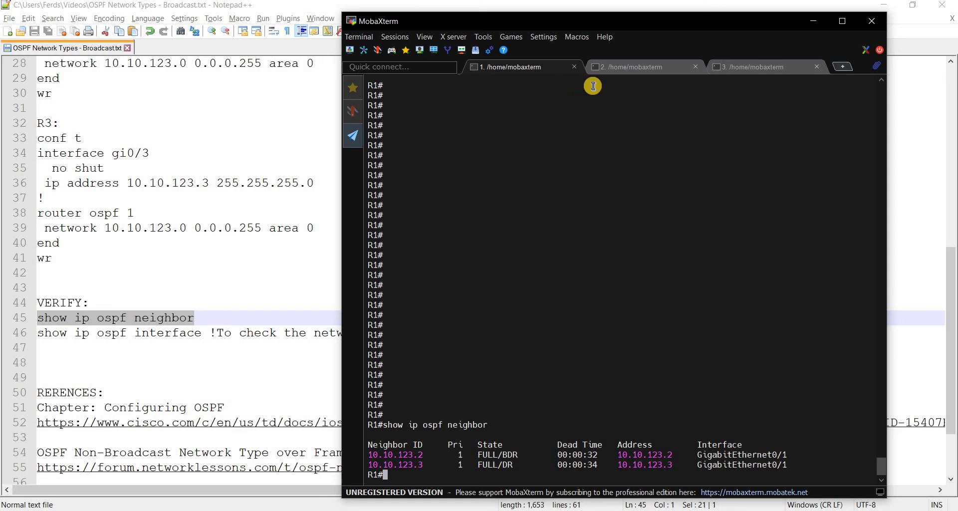
Run show ip ospf neighbor on R2 and R3.
click(606, 68)
click(760, 67)
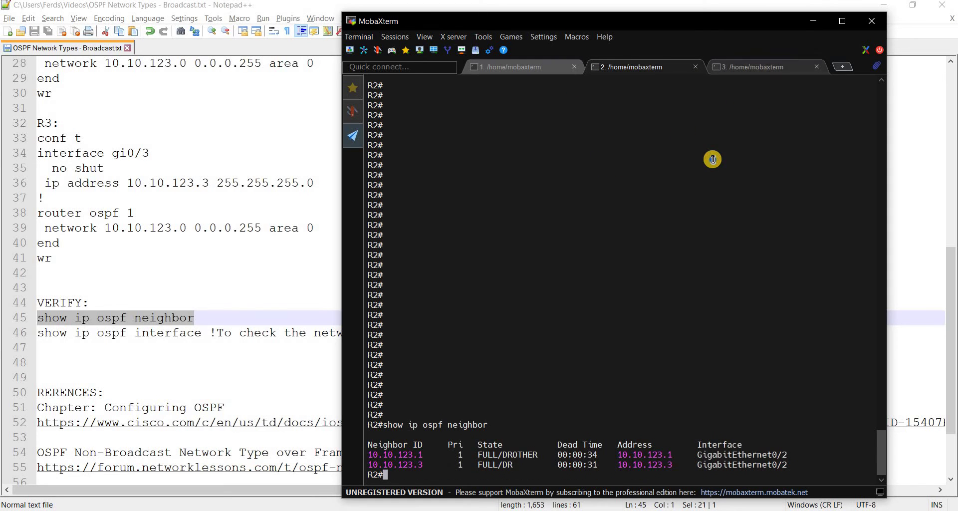
right_click(569, 244)
key(Return)
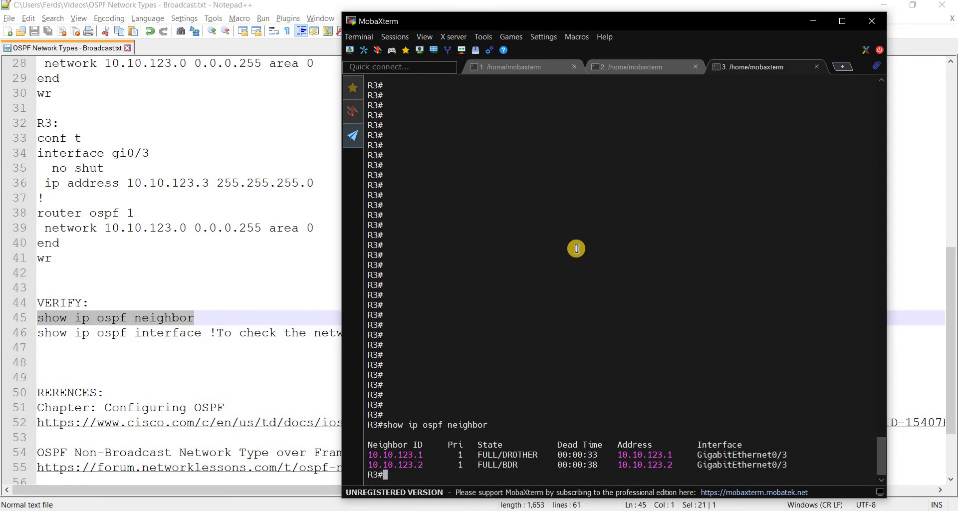
Switch to GNS3, move the whole Area 0 topology to the left side of the canvas and deselect it.
click(636, 509)
drag(261, 103, 693, 388)
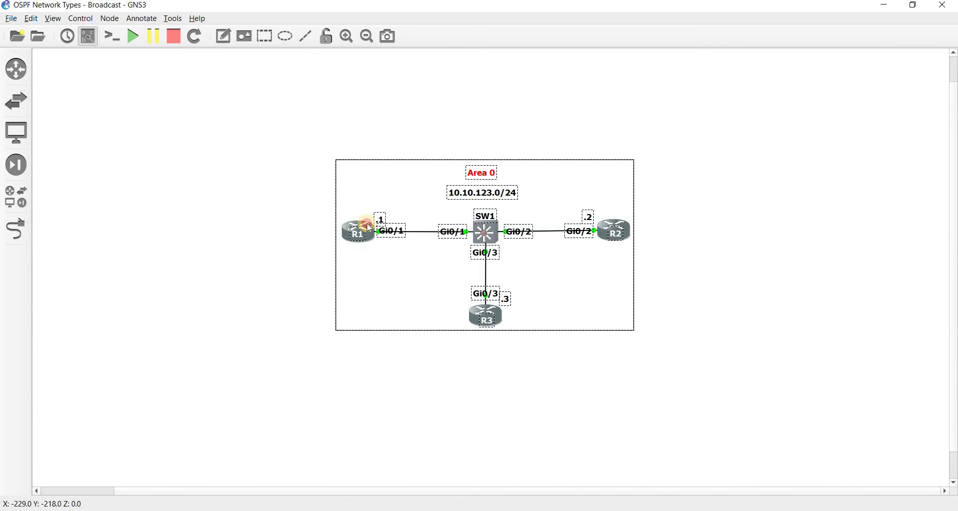
drag(366, 223, 90, 212)
click(487, 302)
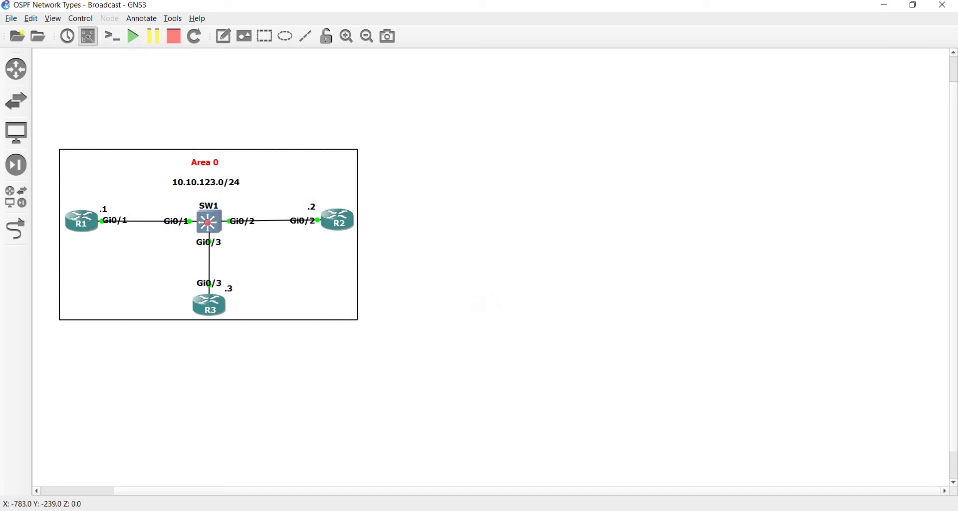
Switch to MobaXterm and examine the OSPF neighbor tables on R1, R2 and R3, highlighting neighbors 10.10.123.3 and 10.10.123.2 on R1.
key(alt+Tab)
key(ctrl+Tab)
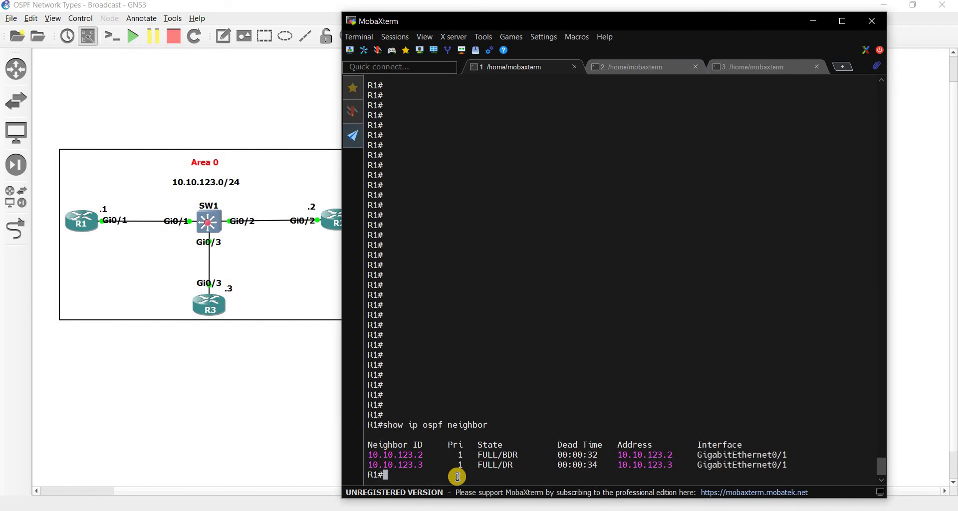
double_click(422, 466)
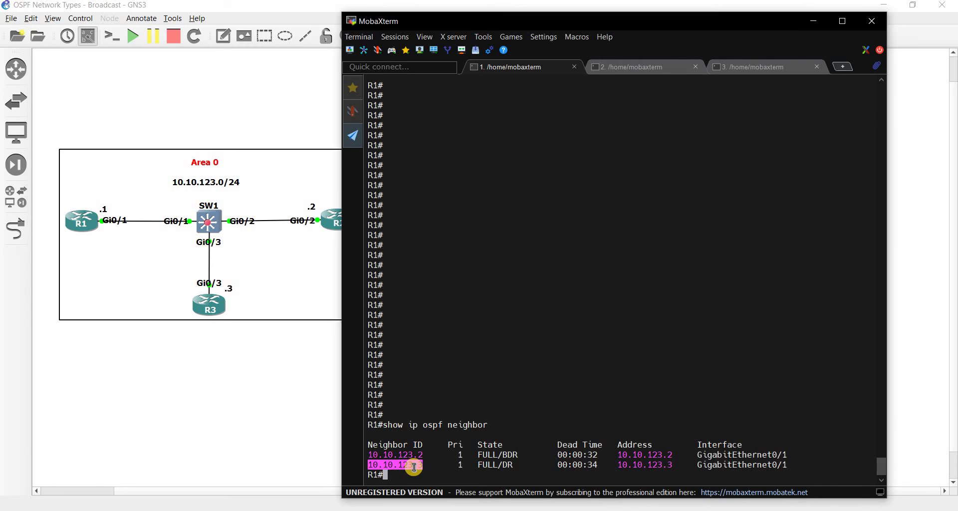
click(414, 467)
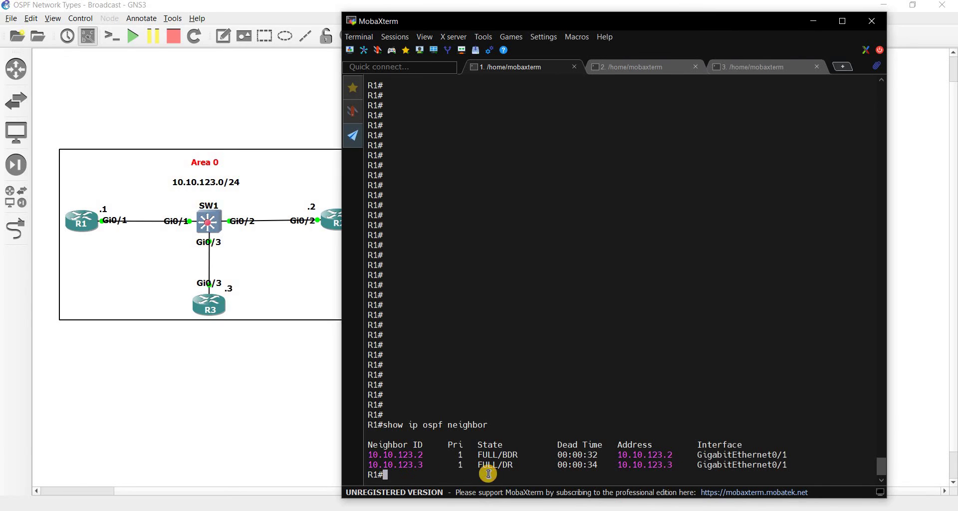
double_click(408, 452)
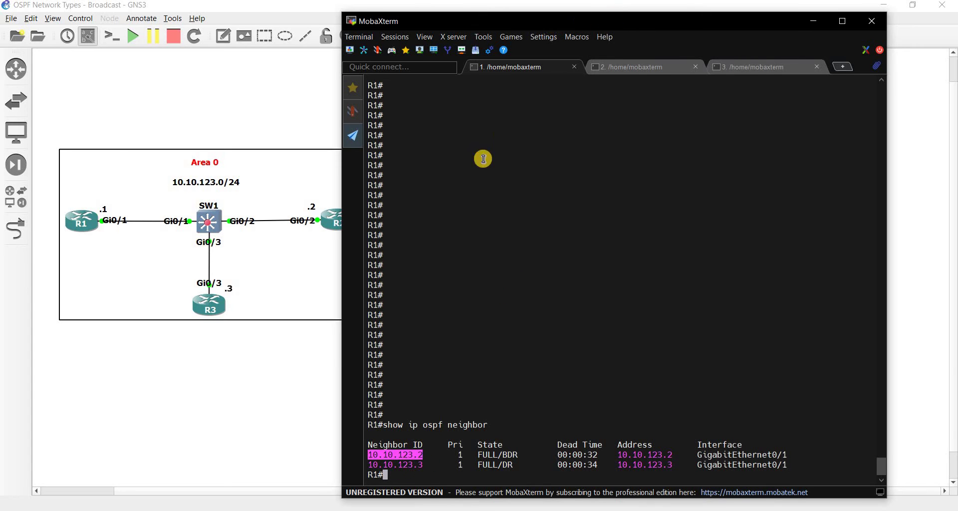
click(487, 446)
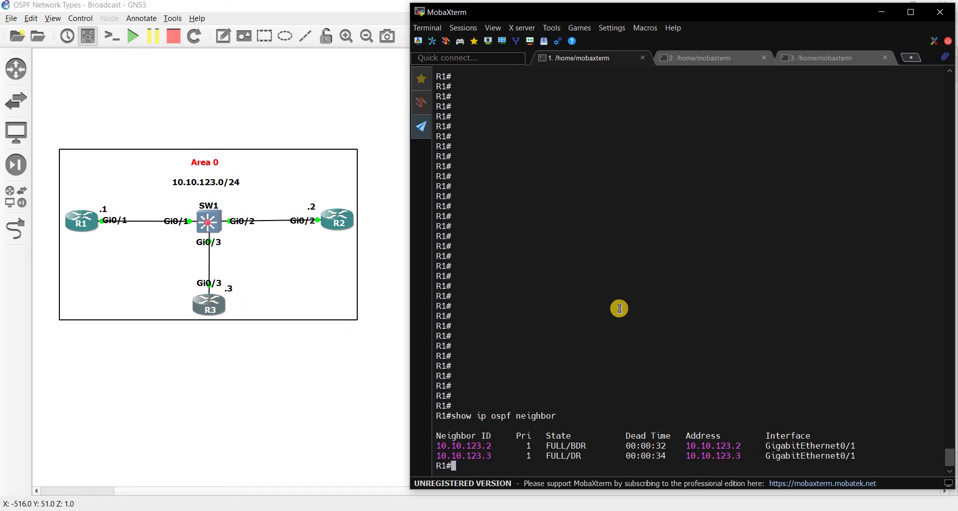
click(690, 58)
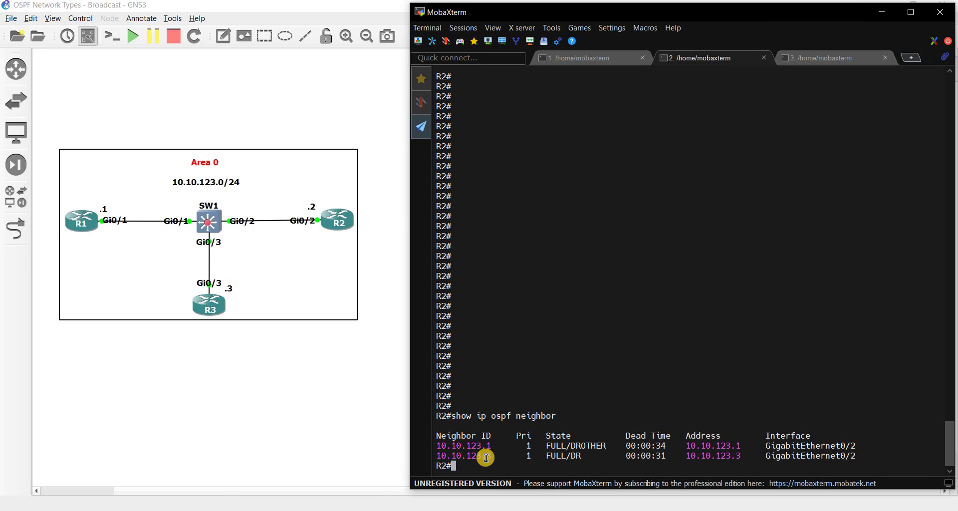
click(811, 57)
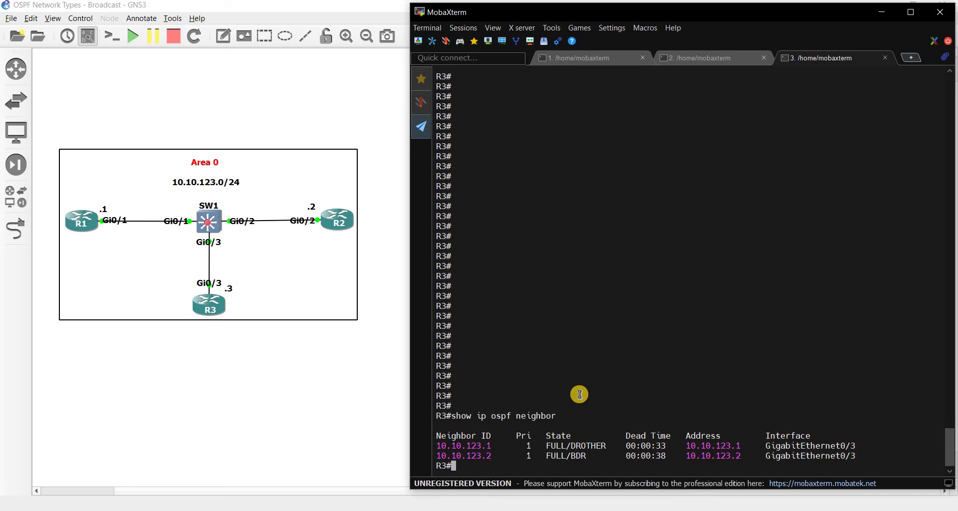
Copy show ip ospf interface from the Notepad++ notes and run it on R1 in MobaXterm.
key(alt+Tab)
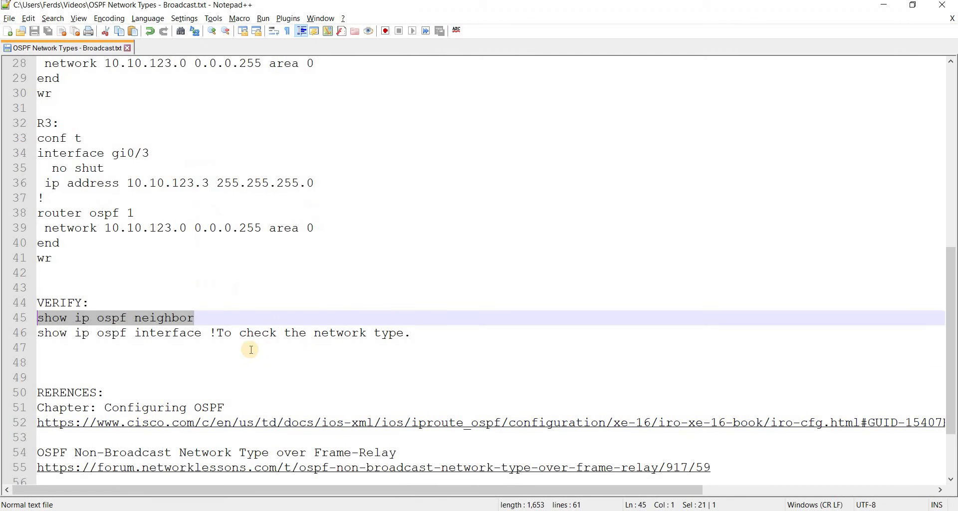
key(Down)
key(Down)
key(Down)
key(Down)
drag(201, 333, 31, 332)
key(ctrl+c)
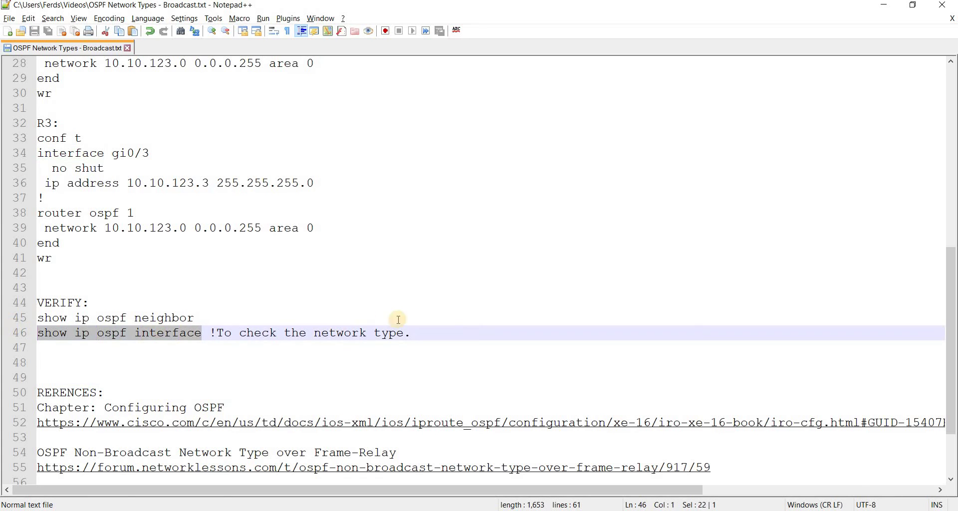
key(alt+Tab)
click(594, 64)
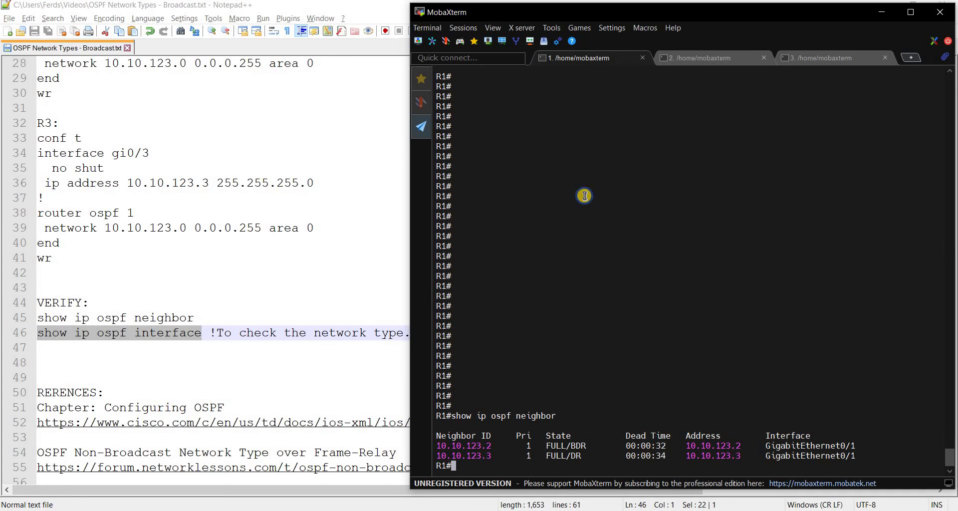
right_click(584, 196)
key(Return)
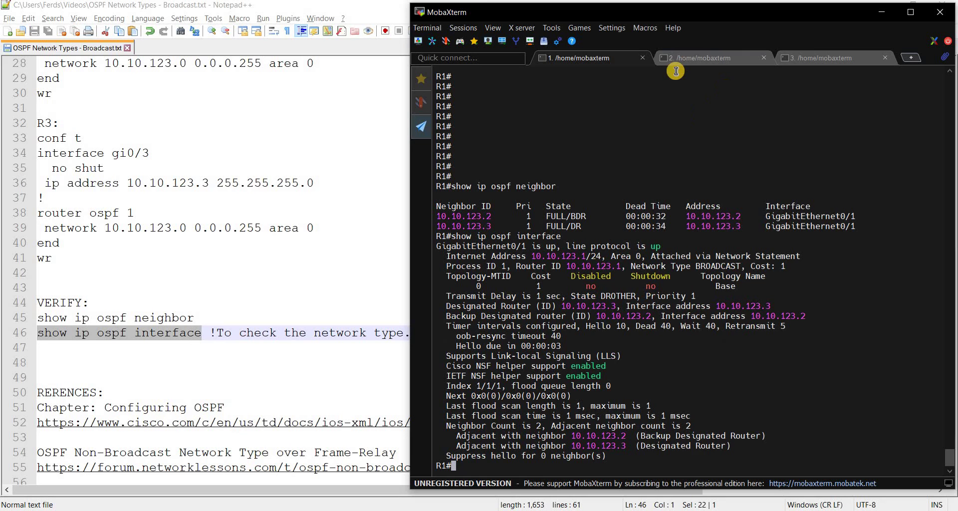
Run show ip ospf interface on R2 and R3.
click(686, 58)
right_click(732, 126)
key(Return)
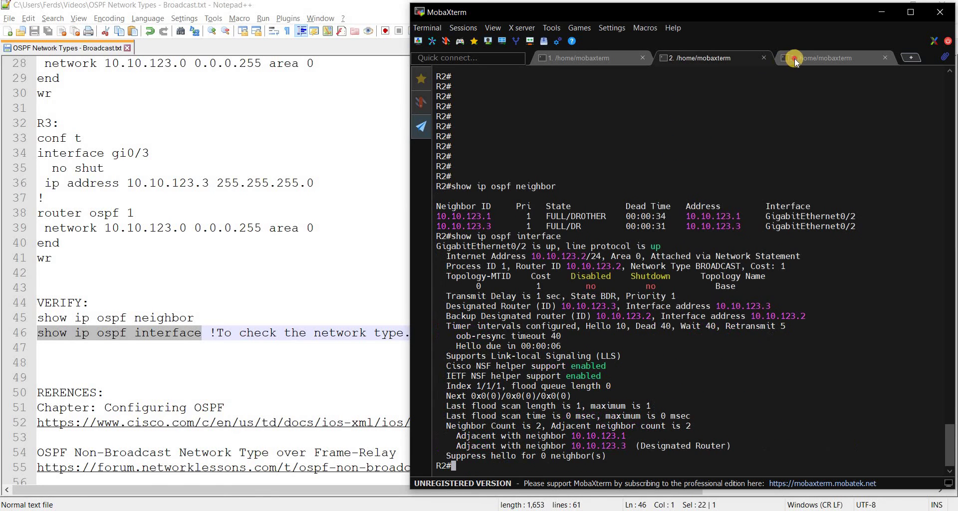
click(823, 57)
right_click(706, 149)
key(Return)
Highlight the BROADCAST network type in the show ip ospf interface output on R1, R2 and R3.
click(606, 59)
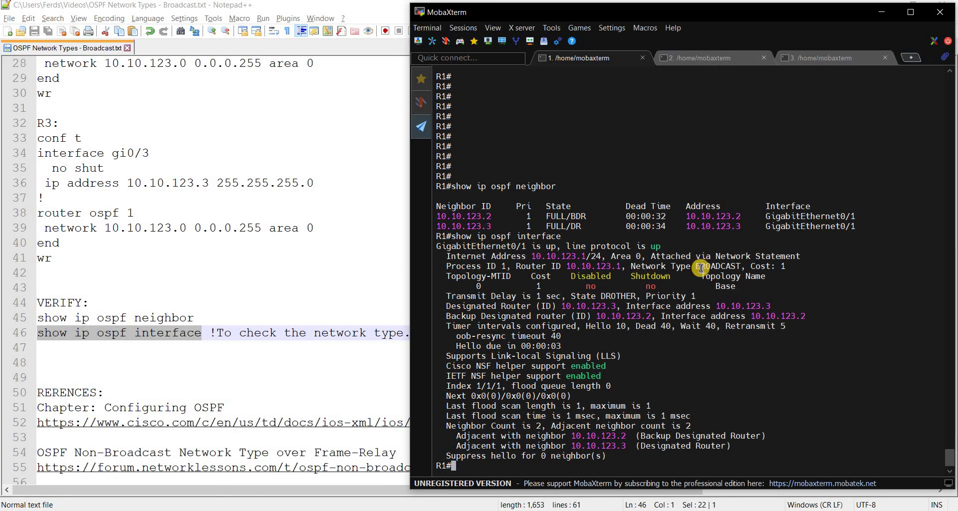
double_click(718, 267)
click(699, 59)
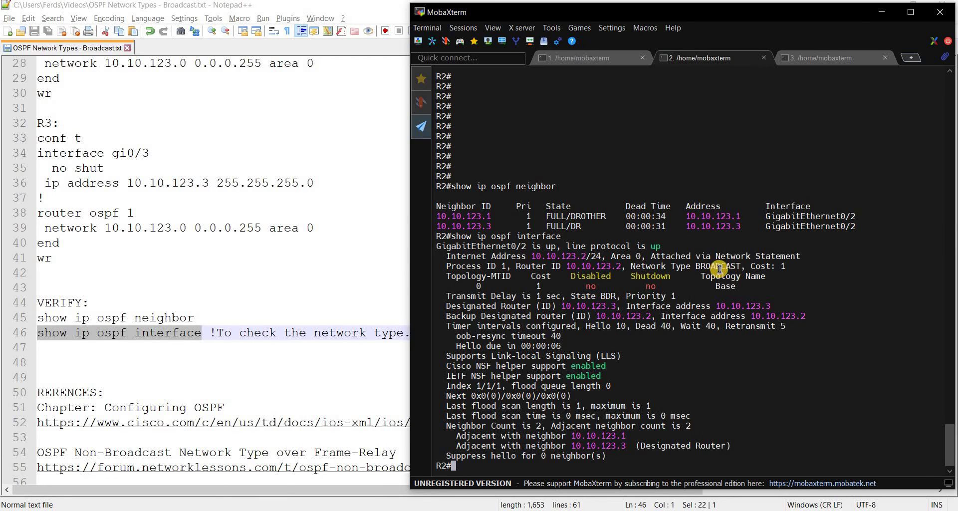
double_click(715, 263)
click(809, 58)
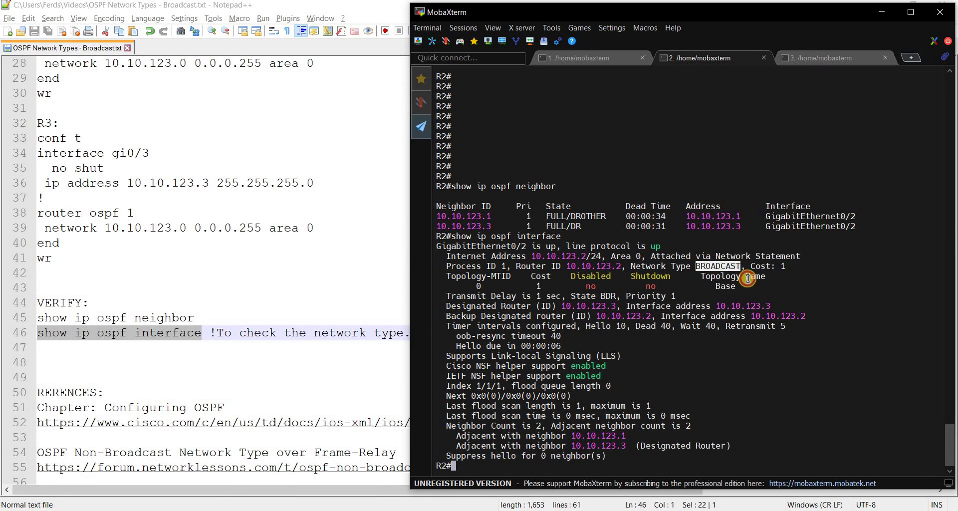
double_click(717, 266)
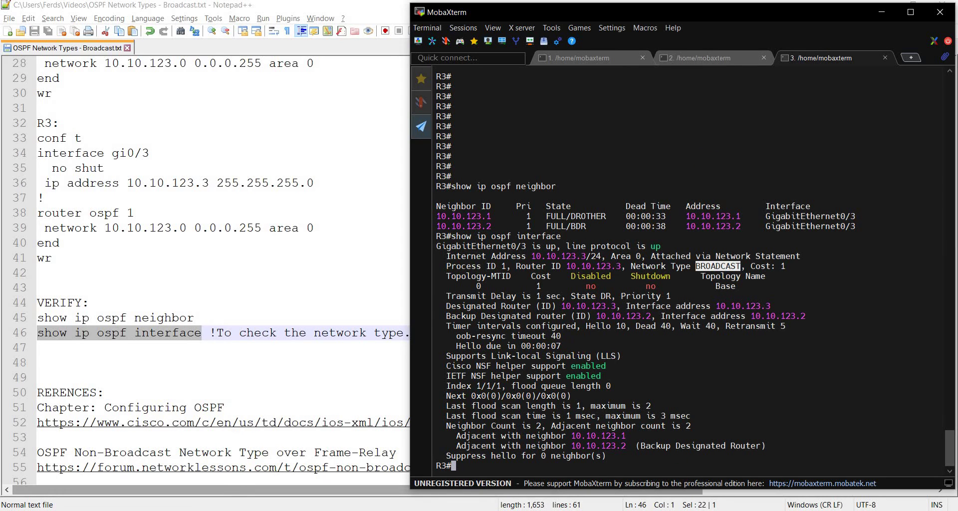
Switch to GNS3 to view the Area 0 topology, and bring the MobaXterm window back beside it without covering the routers.
click(599, 464)
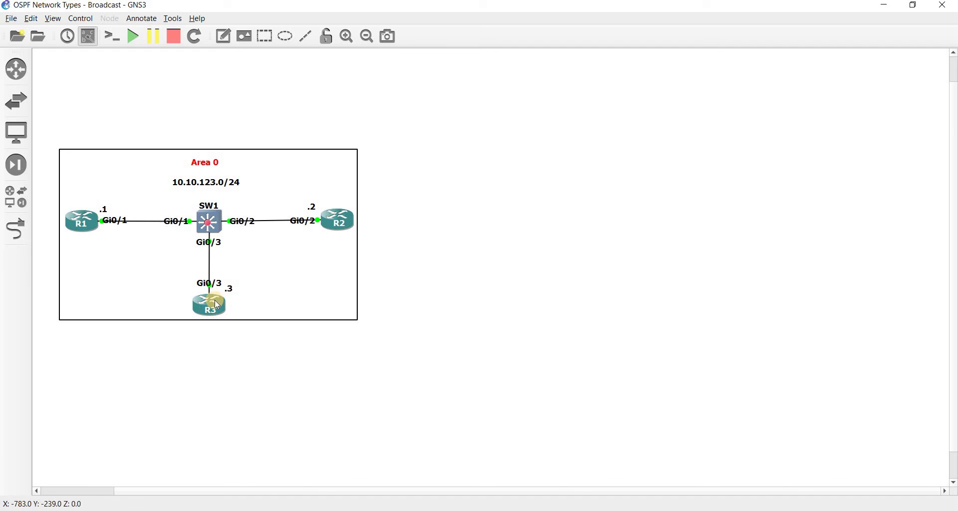
click(18, 232)
right_click(91, 227)
key(alt+Tab)
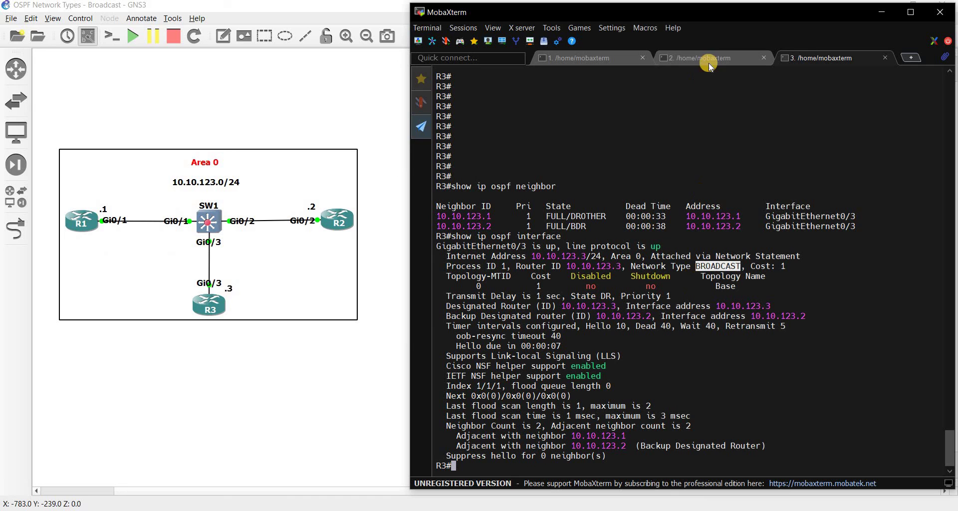
drag(669, 12, 651, 9)
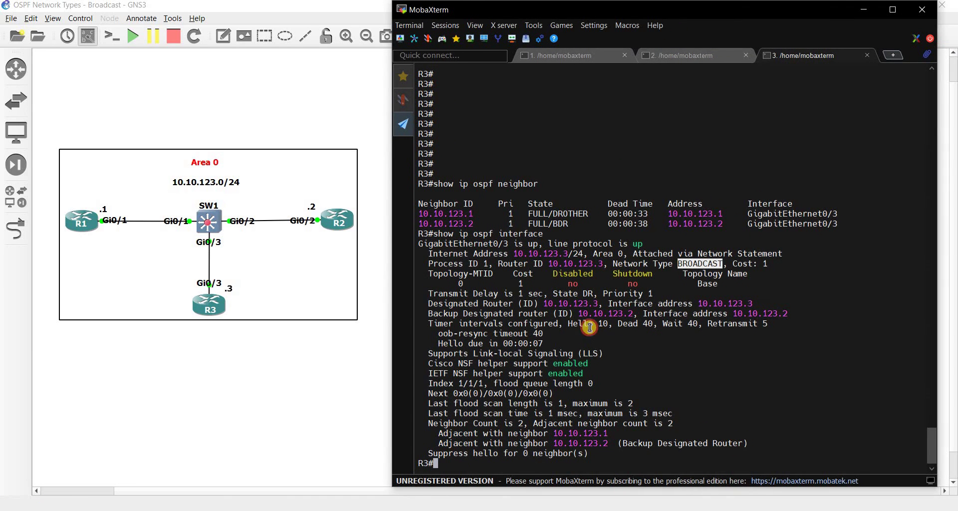
Compare the OSPF timer intervals in the show ip ospf interface output on R1, R2 and R3.
click(573, 55)
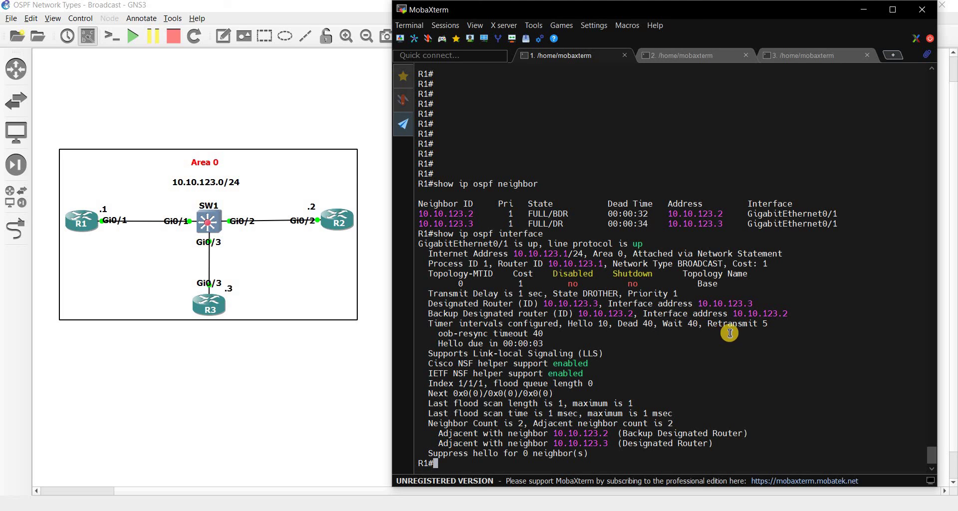
drag(767, 324, 629, 350)
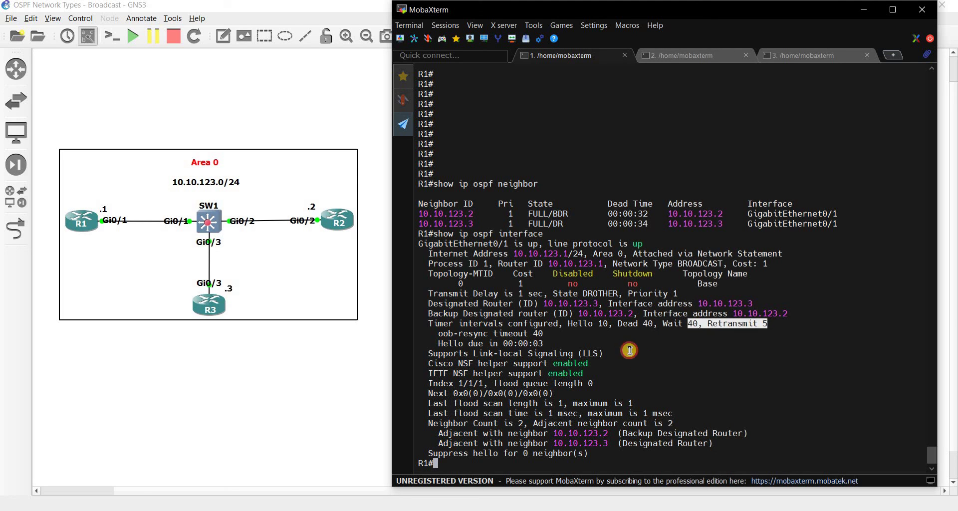
click(629, 350)
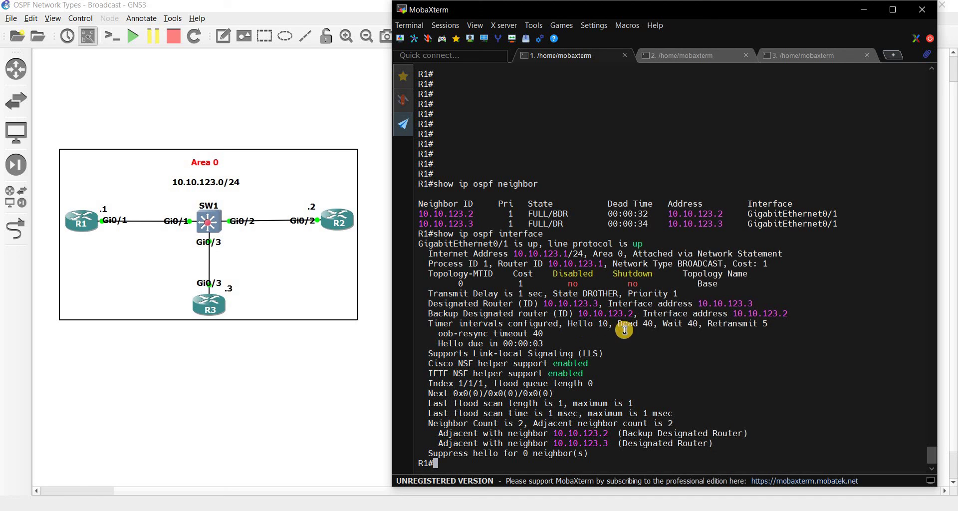
click(665, 59)
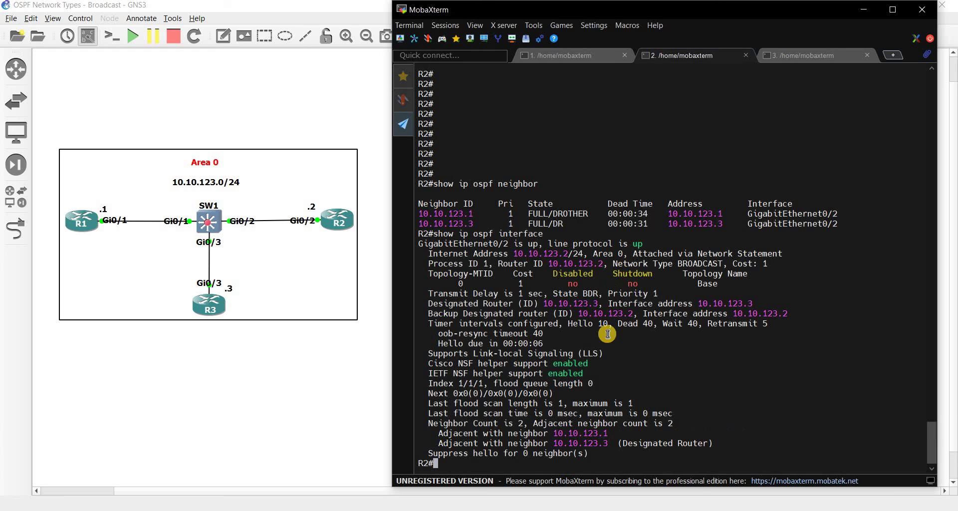
click(793, 58)
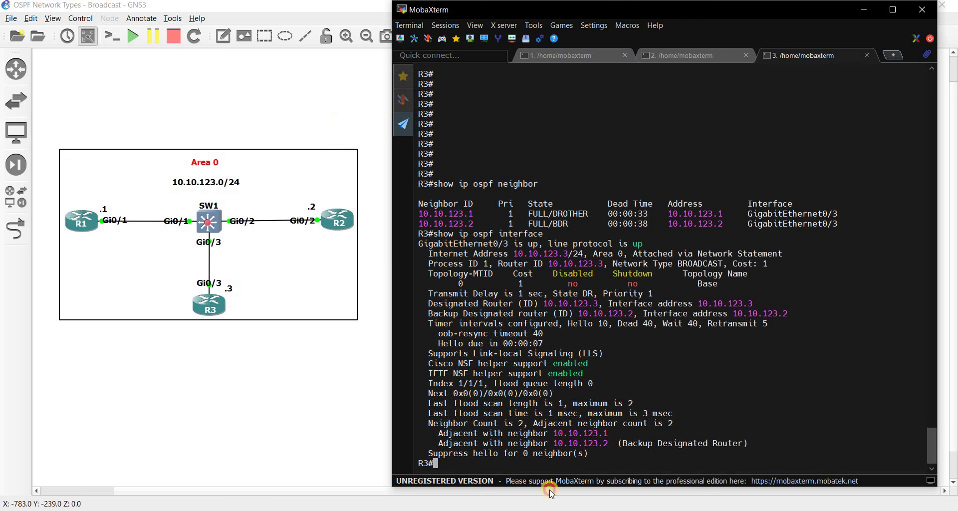
Switch to Notepad++ to review the network type notes, highlight show ip ospf interface under VERIFY, and return to GNS3.
click(463, 503)
key(alt+Tab)
scroll(348, 325, up, 8)
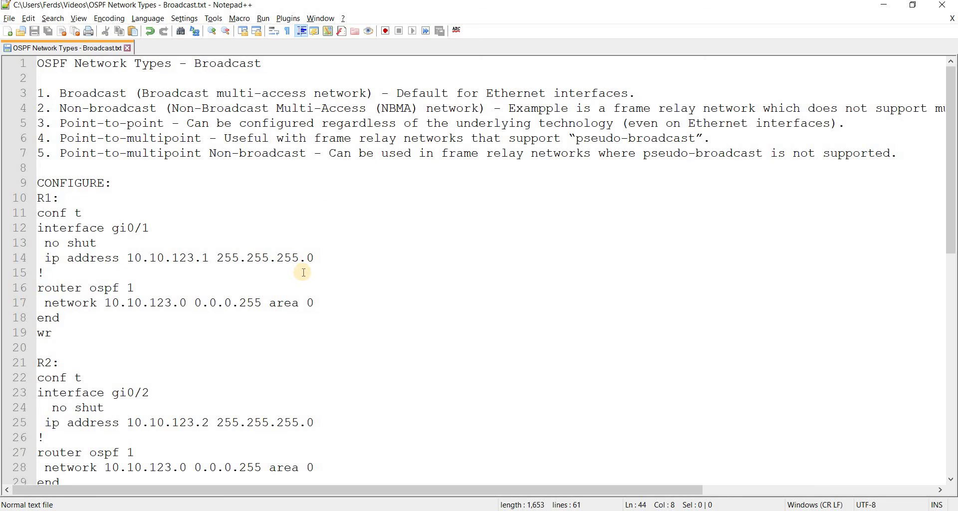
scroll(287, 309, down, 9)
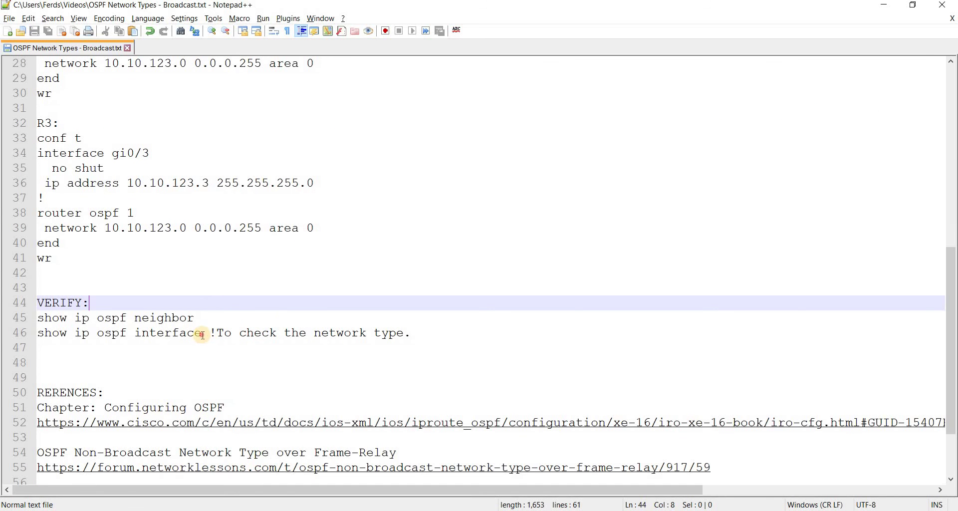
drag(202, 334, 20, 332)
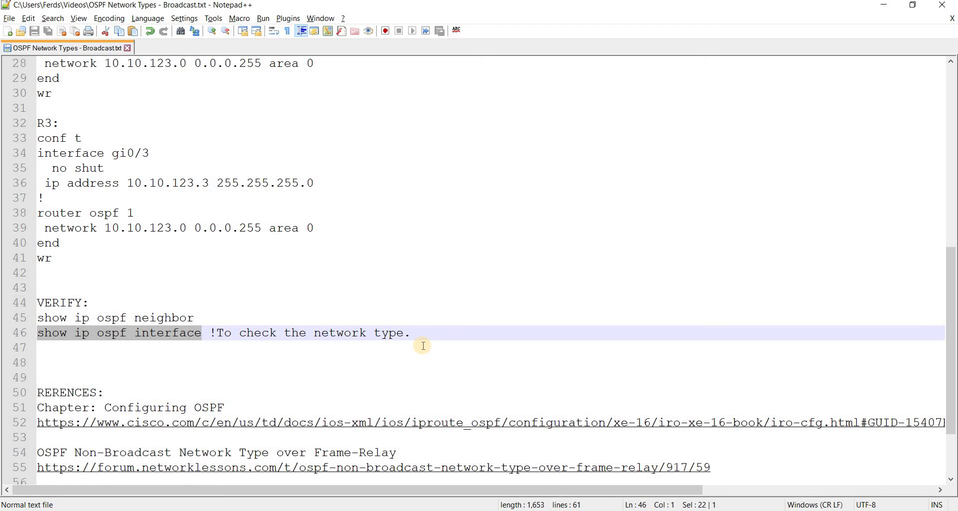
scroll(423, 346, up, 9)
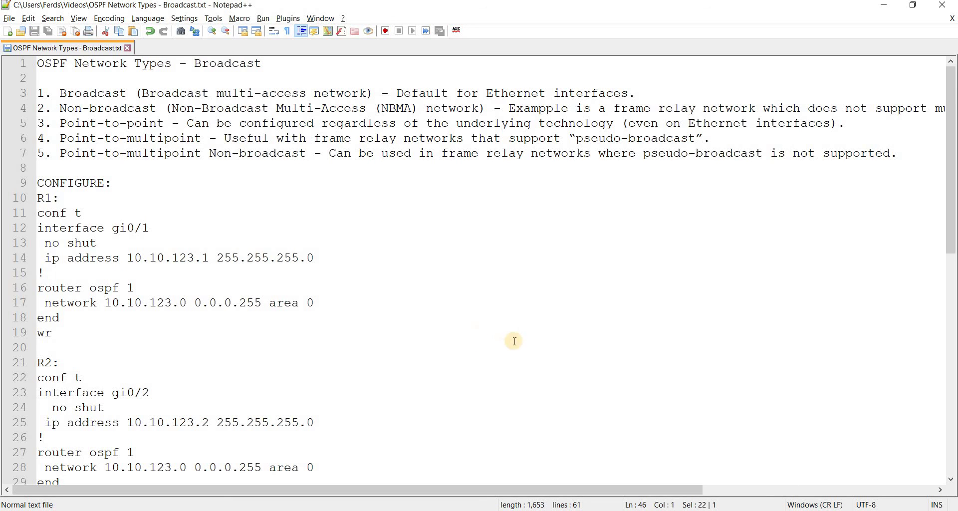
key(alt+Tab)
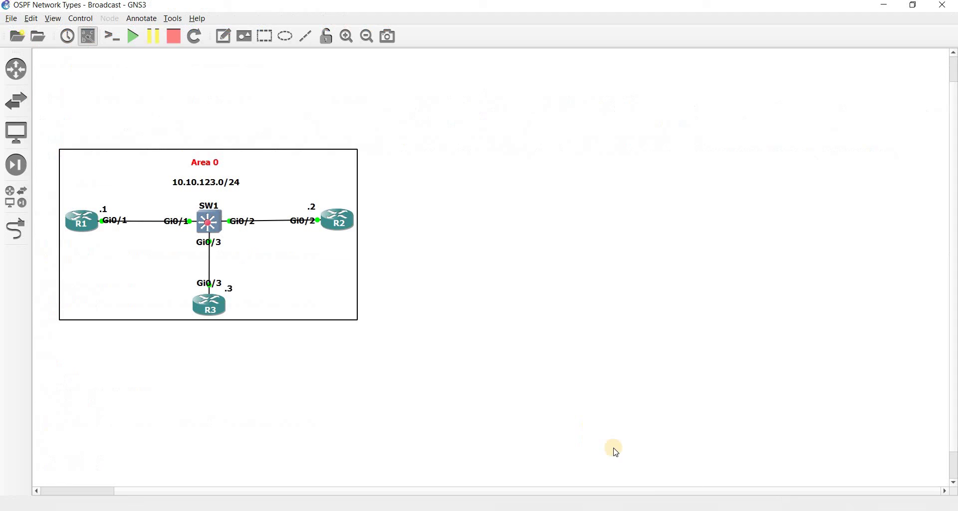